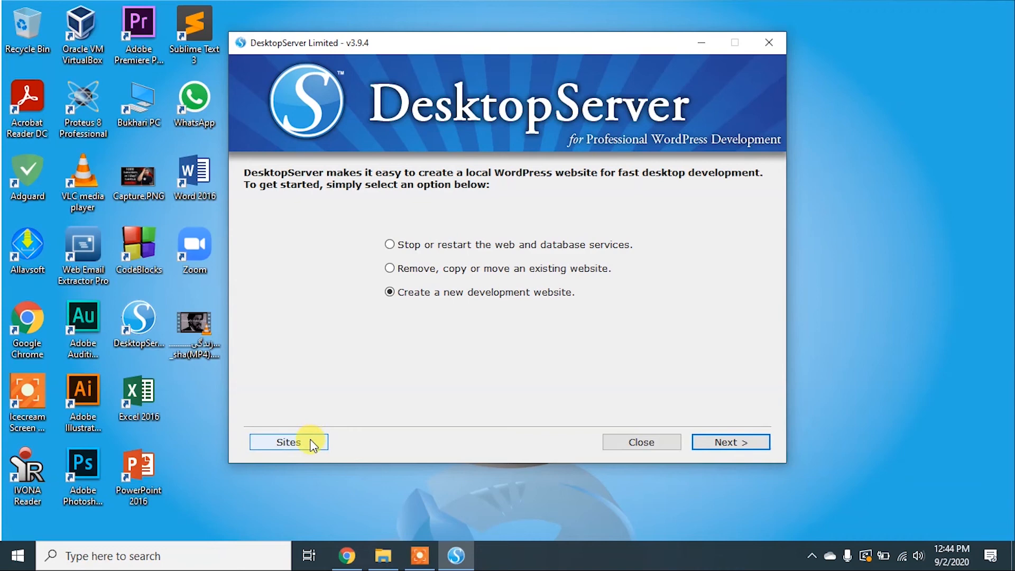
Open the local development sites list and view the usfreelancer.dev.cc website in a new browser tab
left_click(289, 442)
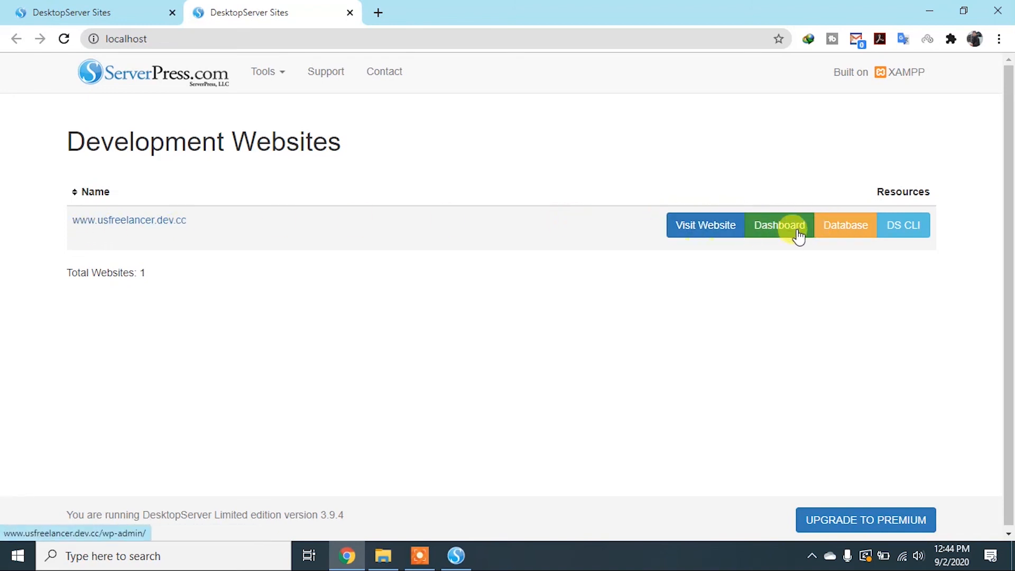
right_click(716, 231)
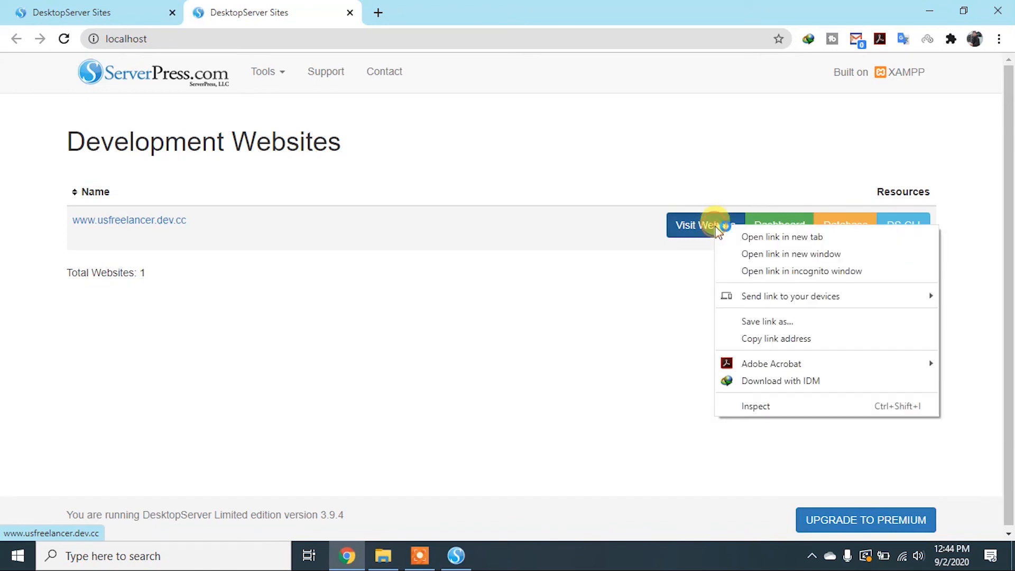
left_click(722, 235)
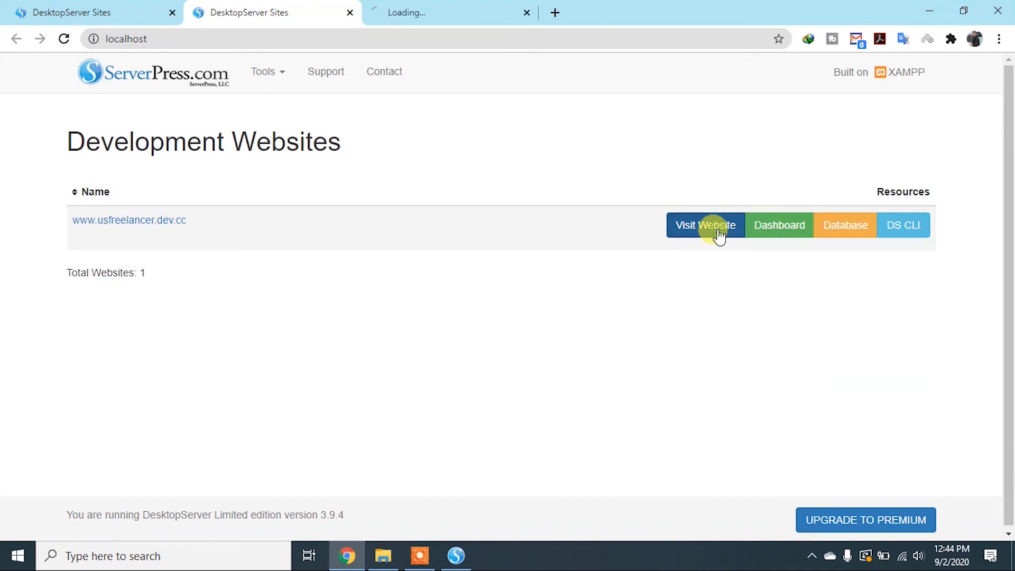
left_click(442, 15)
scroll(654, 307, "down", 15)
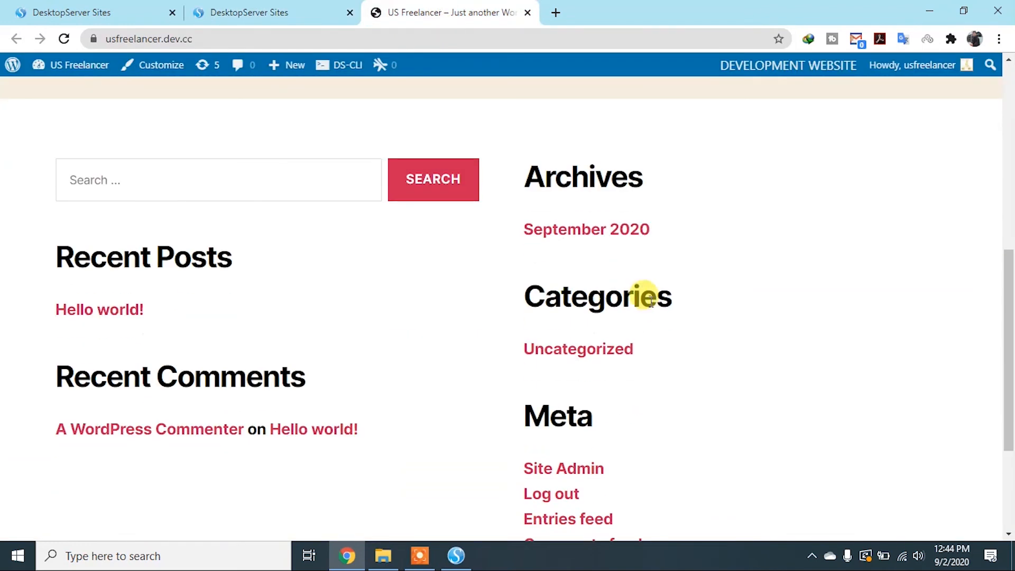
Open the usfreelancer.dev.cc dashboard in a new tab, close the duplicate sites tab and place the dashboard before the website tab
left_click(270, 13)
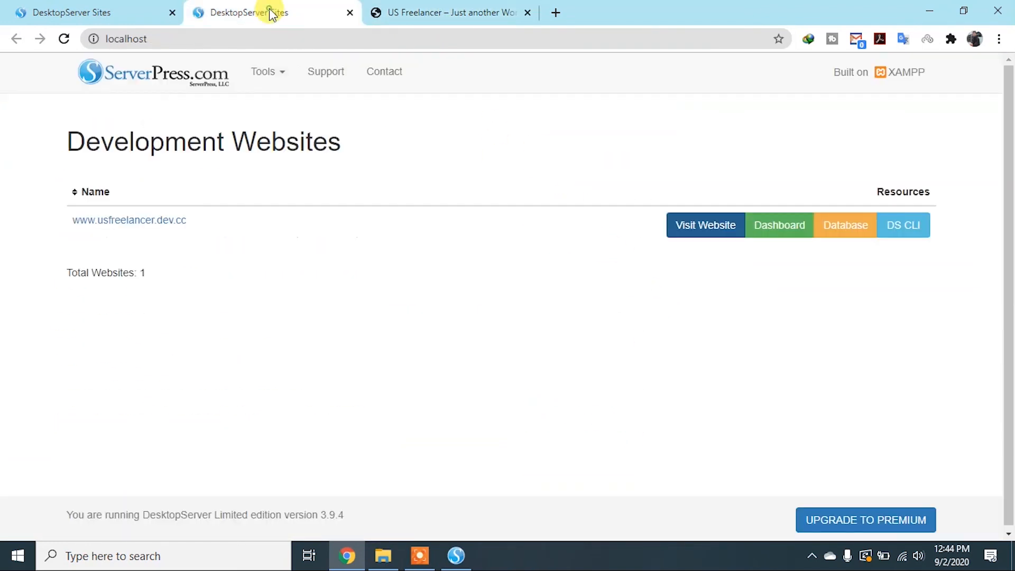
right_click(763, 233)
left_click(771, 236)
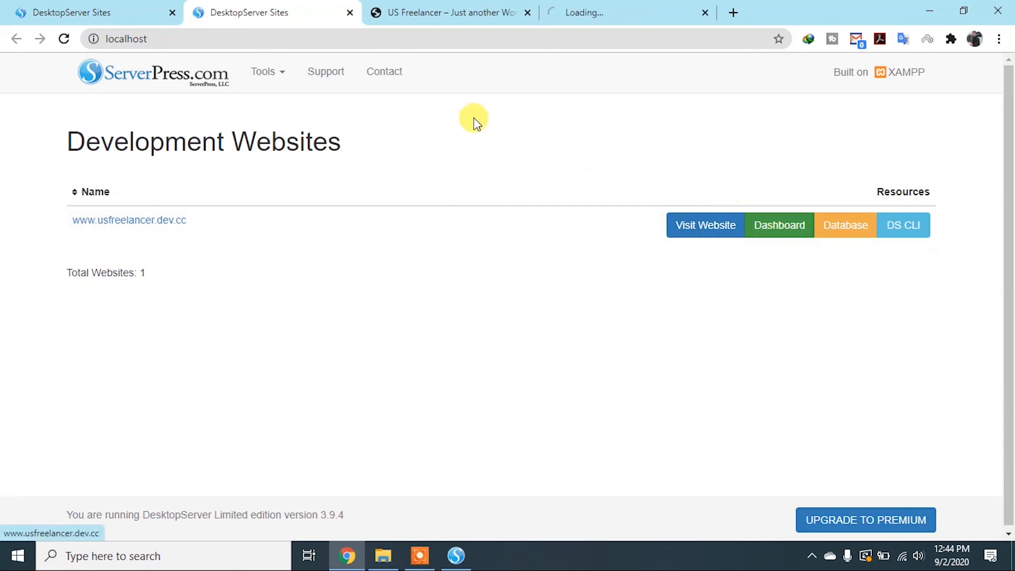
left_click(172, 13)
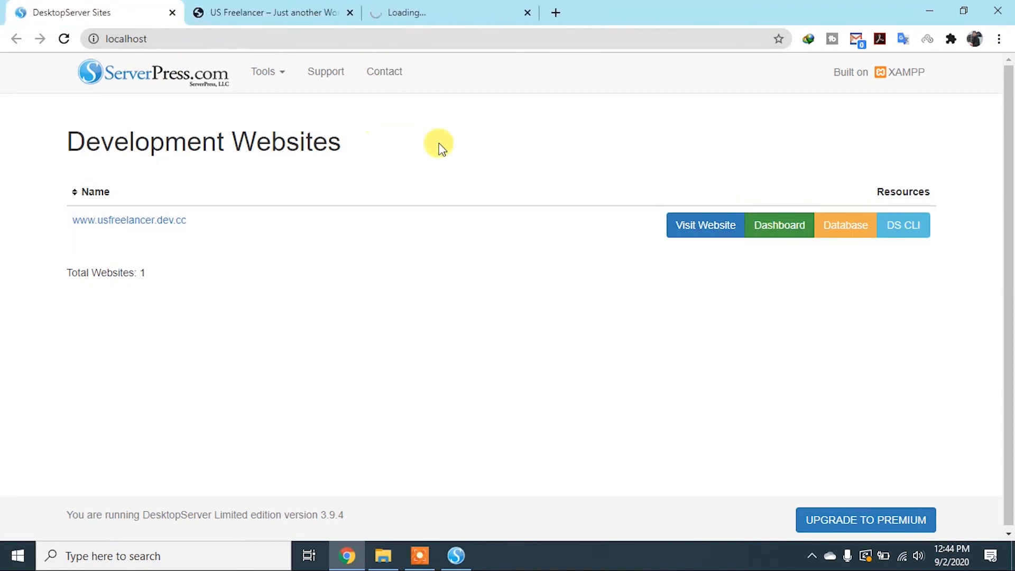
left_click_drag(444, 14, 295, 39)
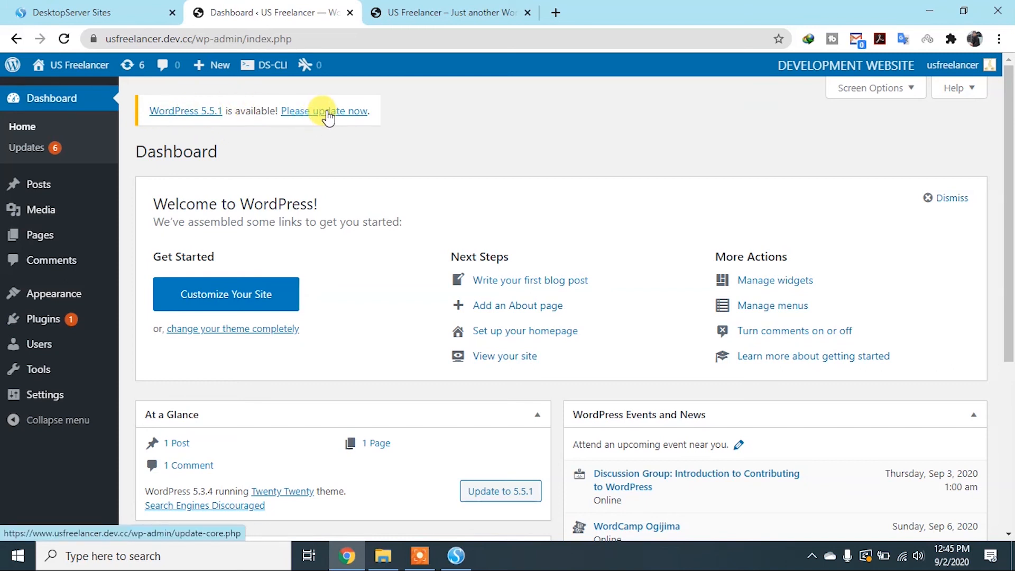
Show the dashboard's screen options and look over the boxes on the Dashboard home page
left_click(913, 93)
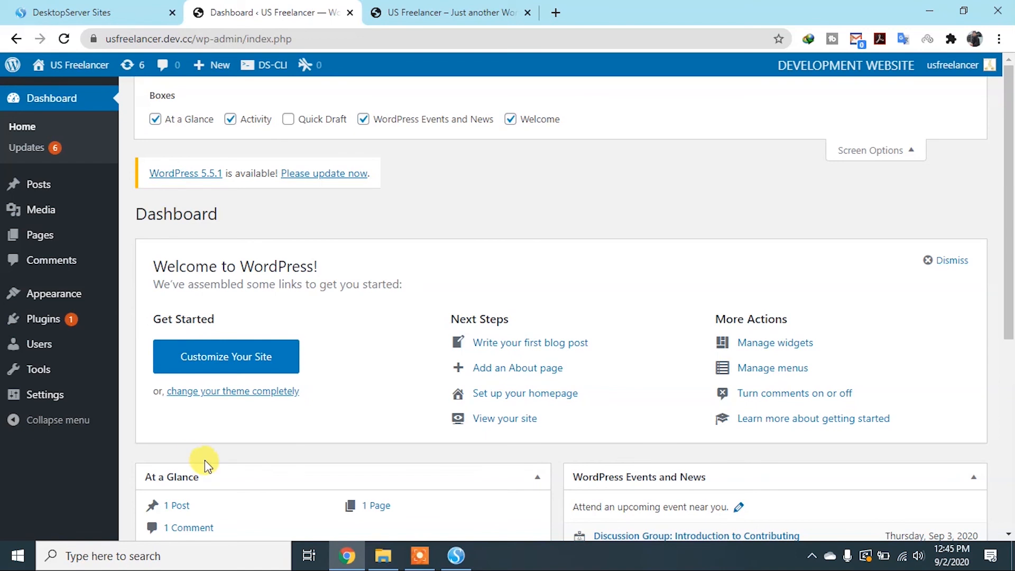
scroll(210, 439, "down", 5)
scroll(159, 268, "up", 5)
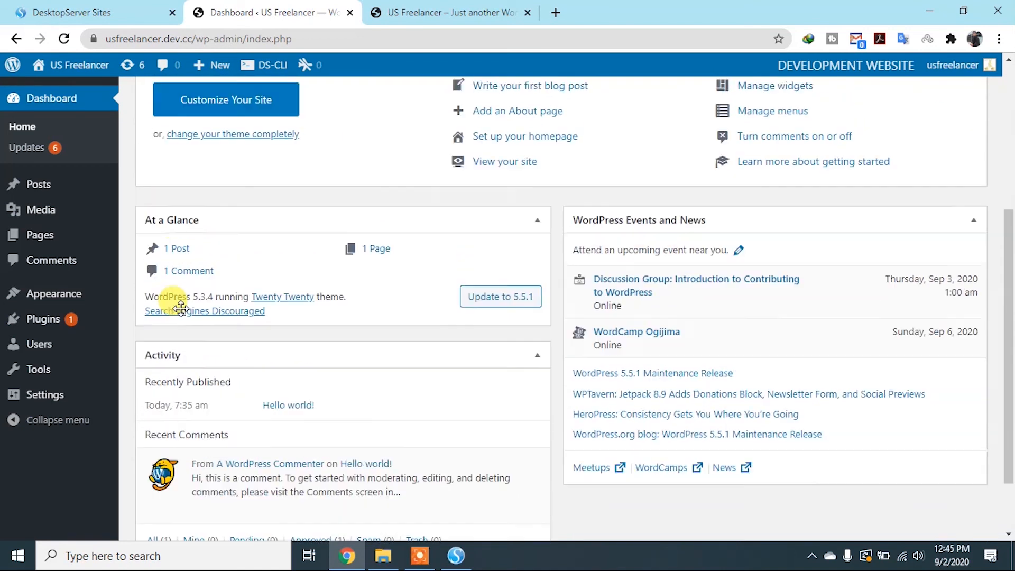
scroll(181, 172, "down", 1)
triple_click(172, 197)
left_click(310, 127)
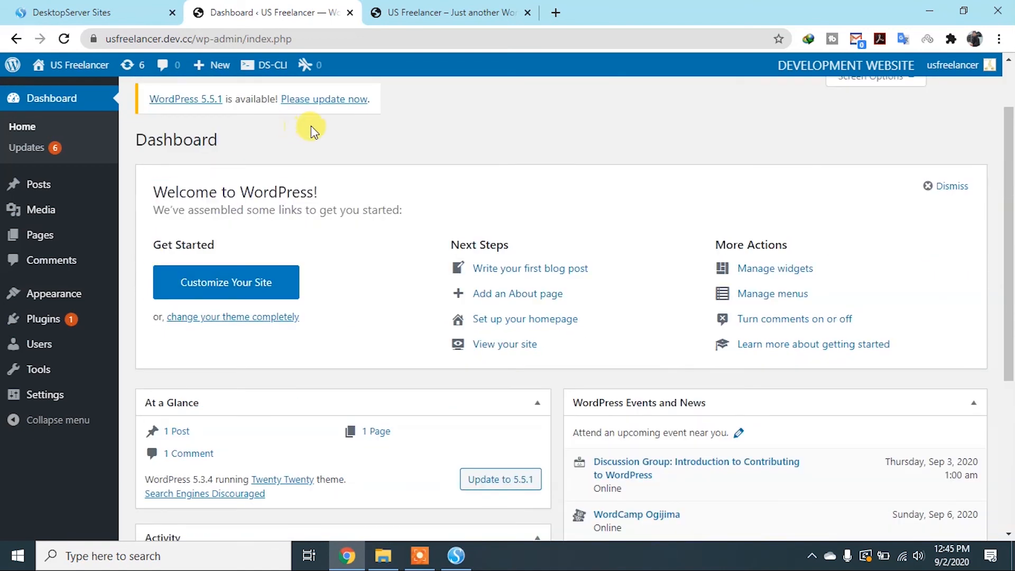
double_click(143, 138)
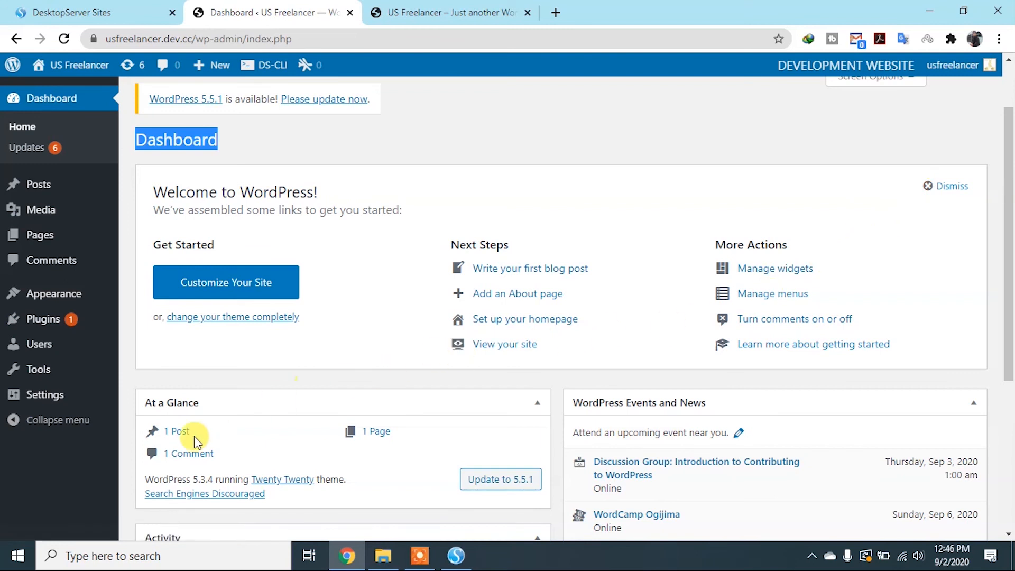
Examine the WordPress version, active theme and search engine status in the At a Glance box
scroll(164, 385, "down", 3)
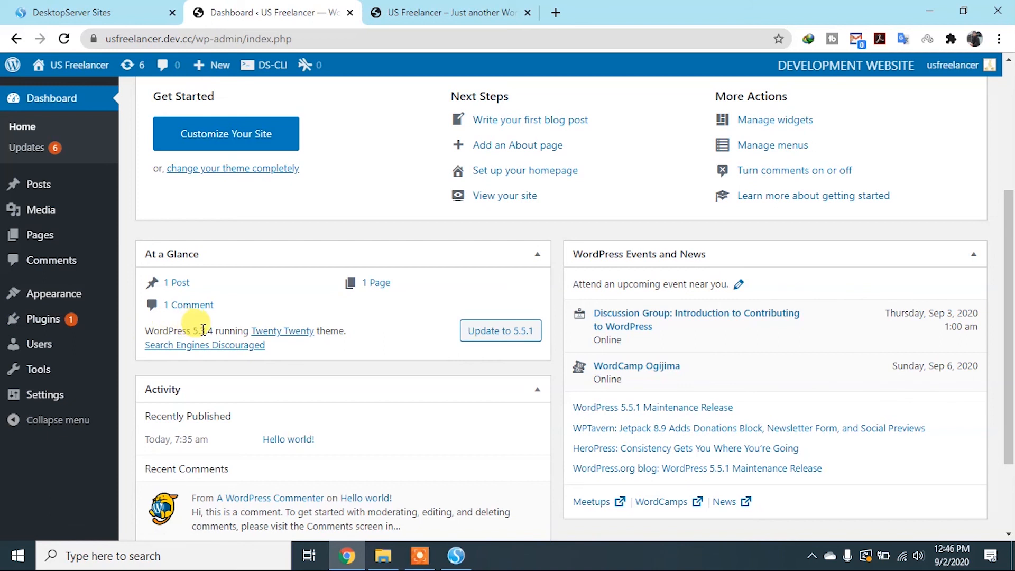
left_click_drag(203, 330, 145, 332)
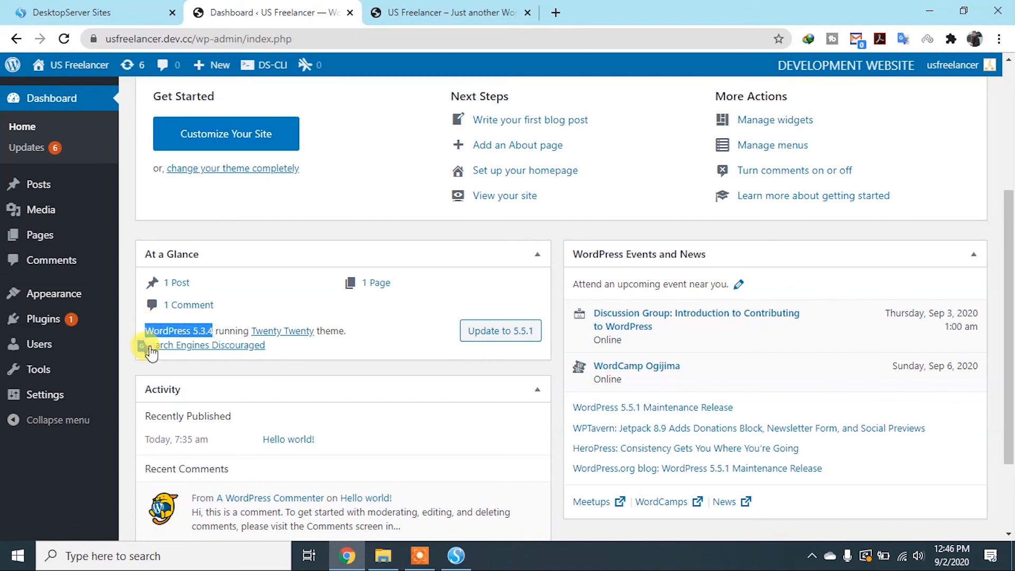
left_click(334, 351)
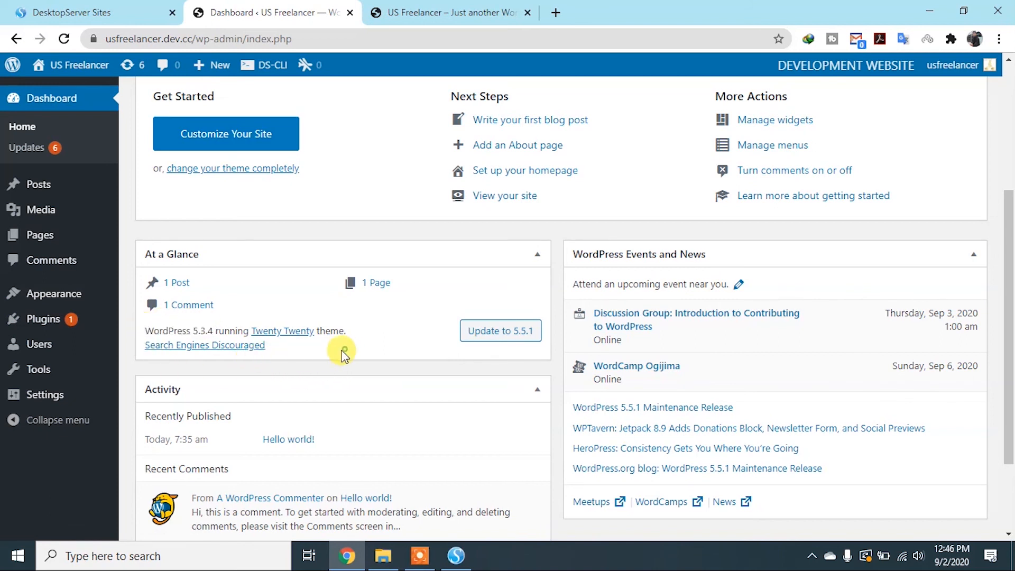
left_click_drag(250, 329, 316, 333)
left_click(375, 342)
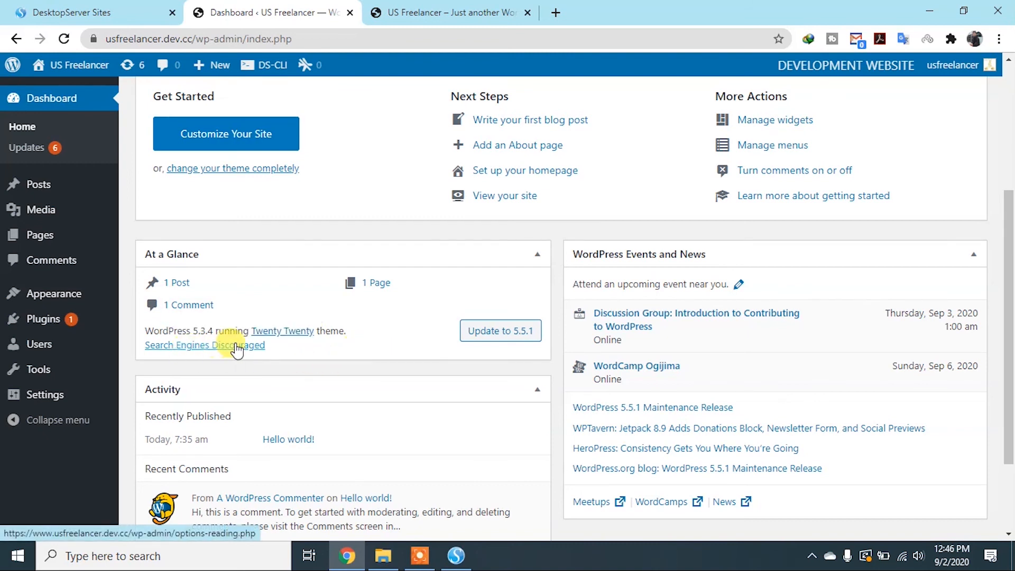
scroll(372, 334, "down", 1)
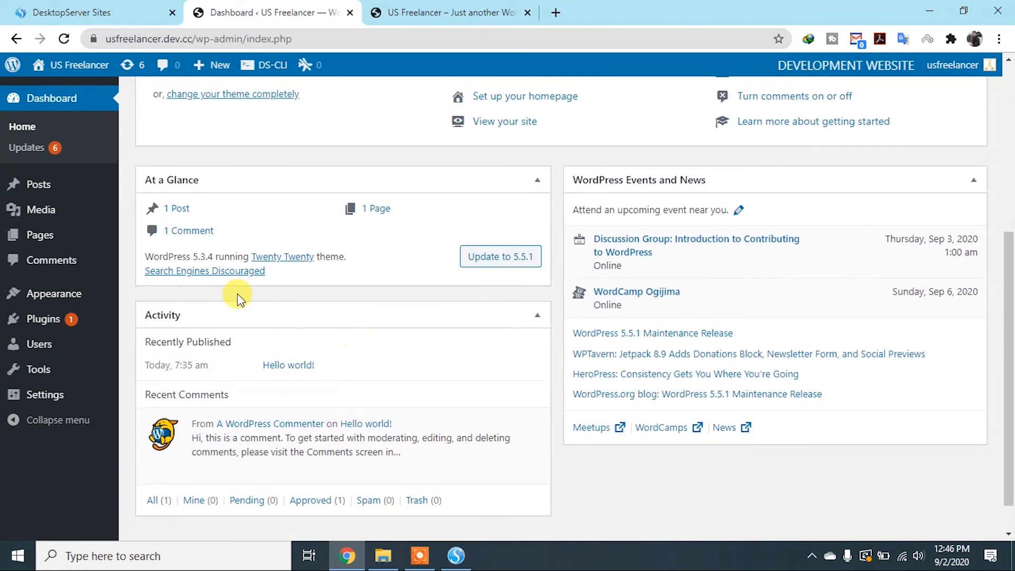
left_click_drag(242, 279, 140, 273)
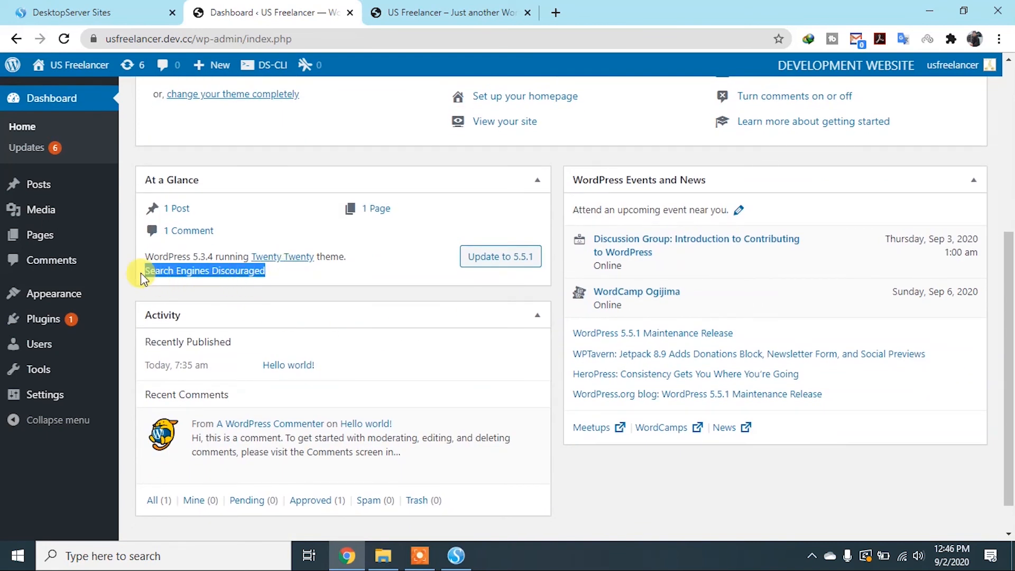
left_click(382, 287)
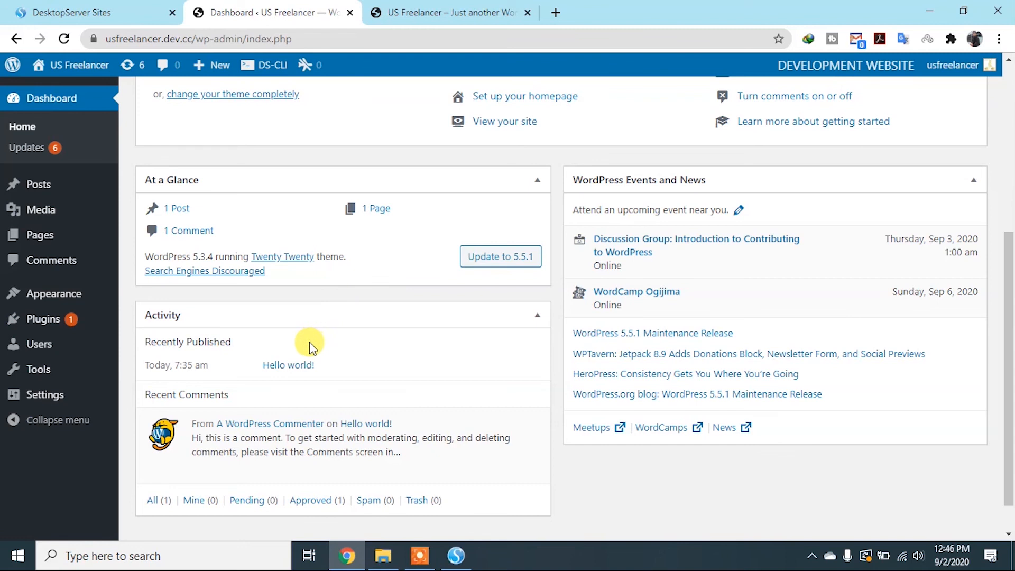
Review the recent posts and comments in the Activity box, and the Welcome and Events and News boxes
scroll(224, 356, "down", 1)
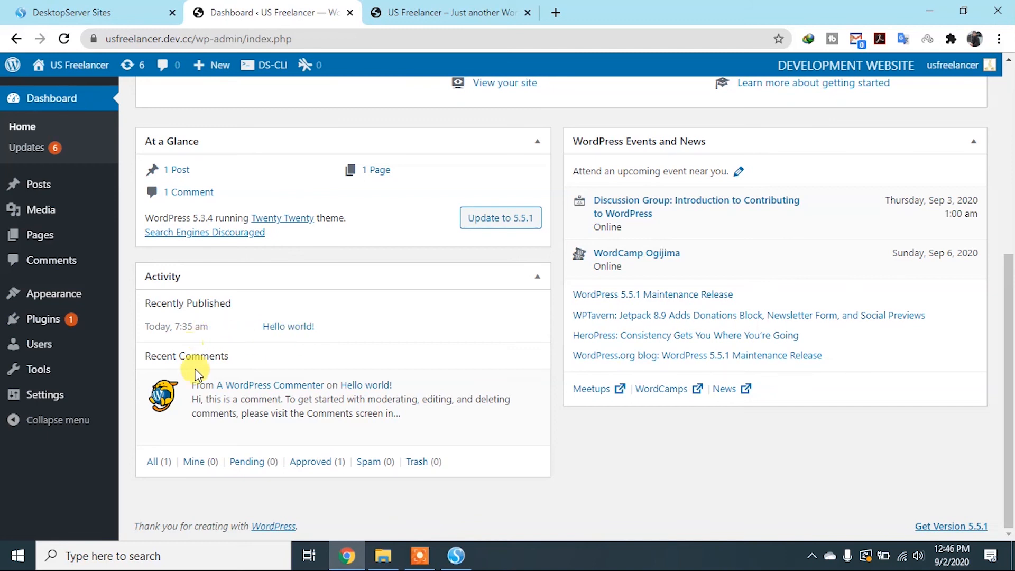
mouse_move(208, 423)
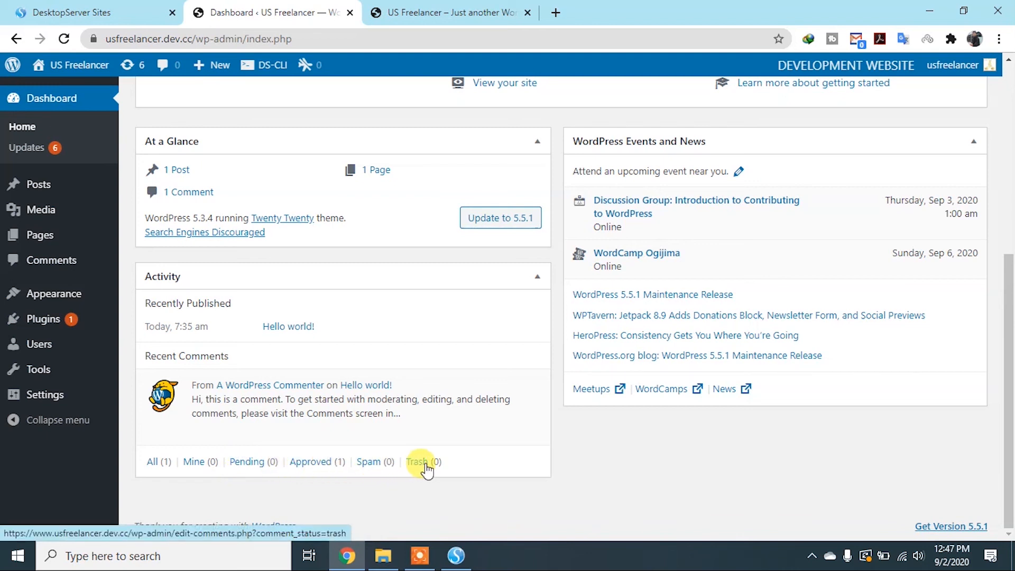
scroll(720, 249, "up", 5)
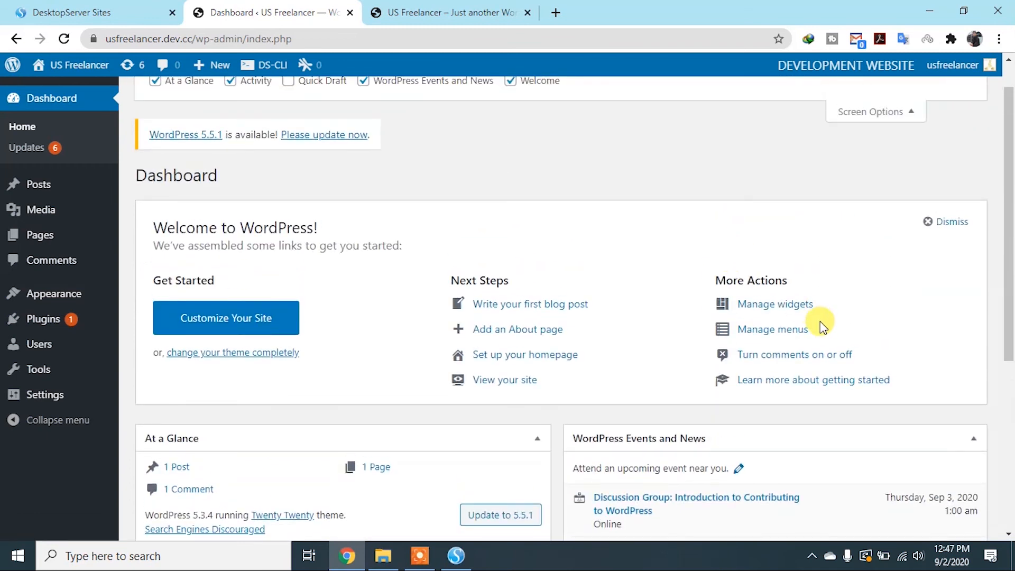
scroll(821, 322, "down", 4)
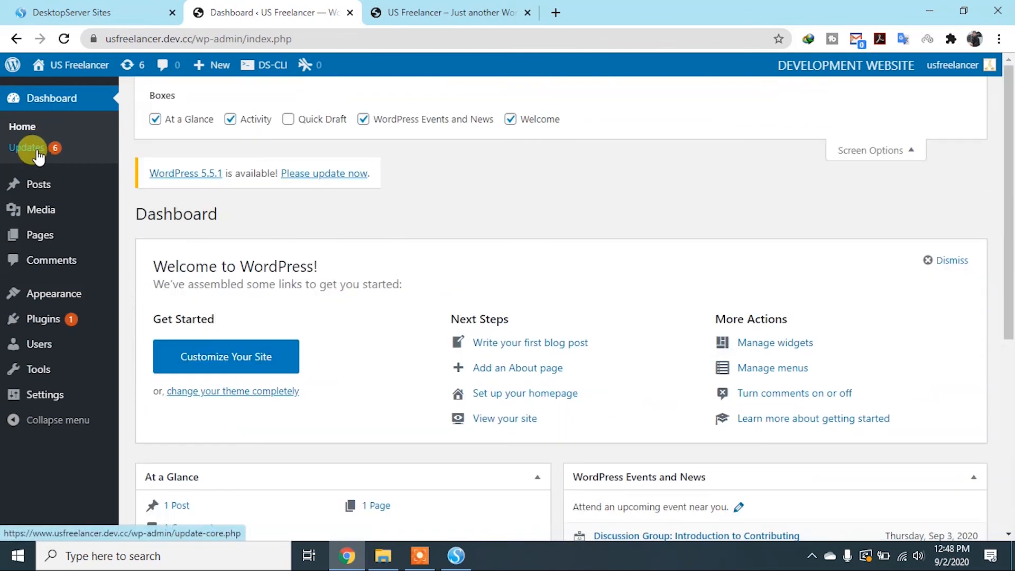
Open the WordPress Updates page in a background tab and look through the dashboard's admin bar items
right_click(38, 154)
left_click(53, 160)
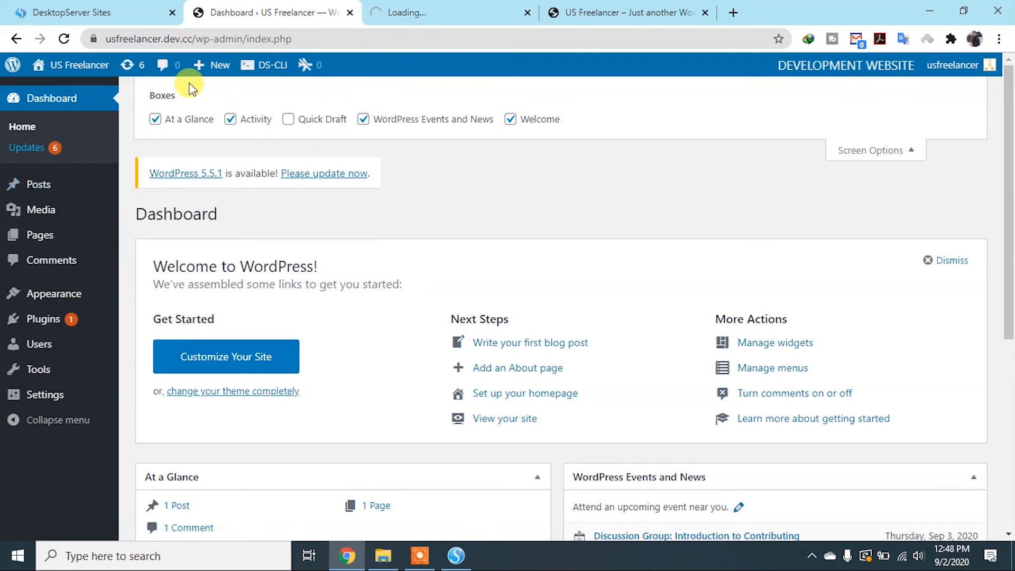
mouse_move(72, 71)
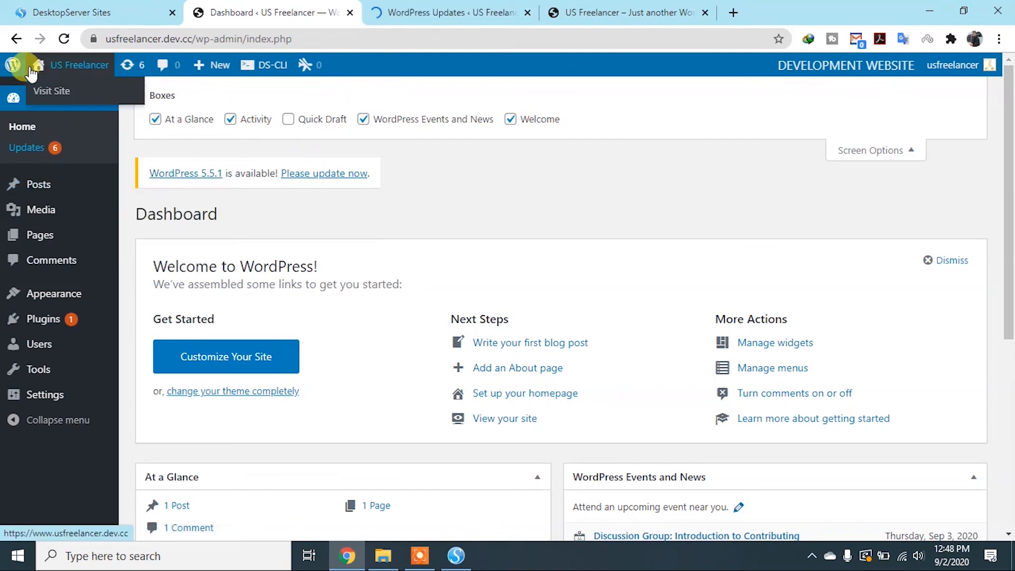
mouse_move(15, 69)
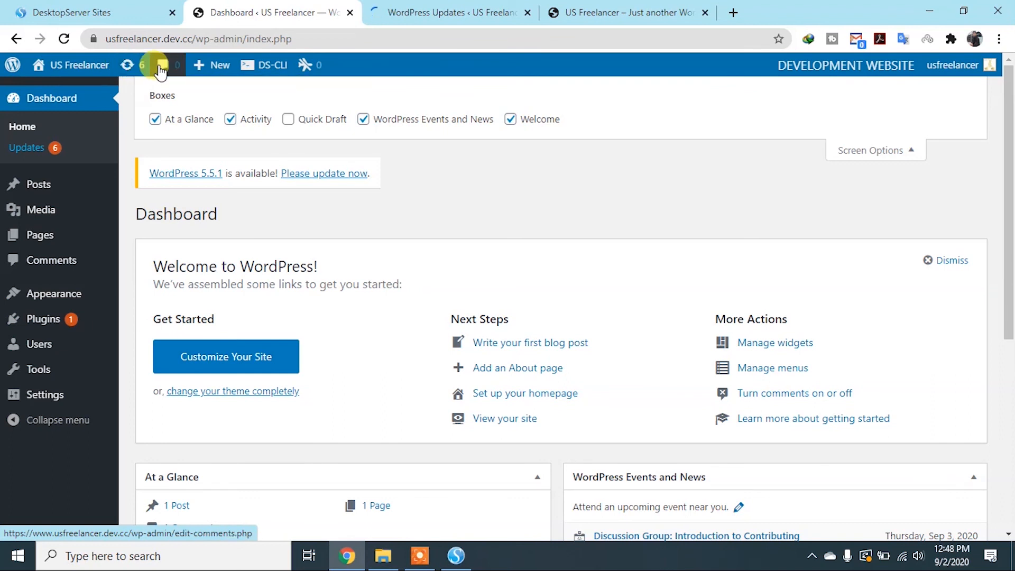
mouse_move(198, 70)
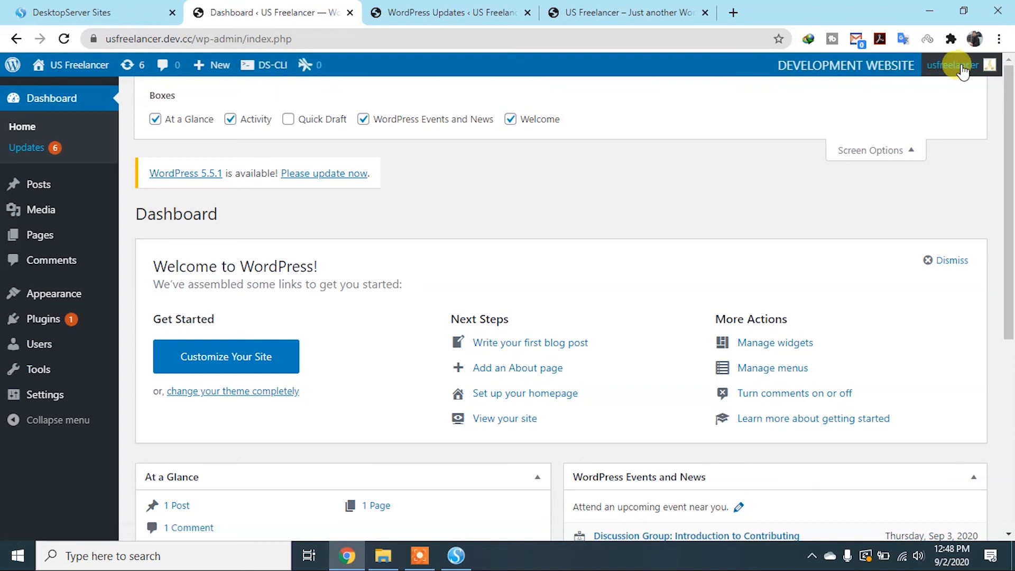
mouse_move(963, 70)
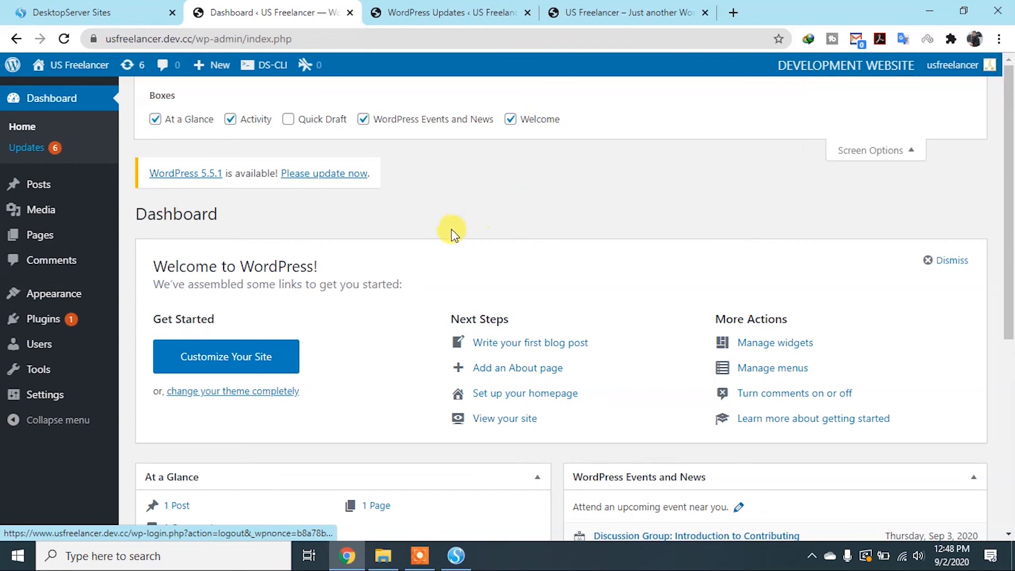
Open the list of all posts and show its screen options
mouse_move(37, 195)
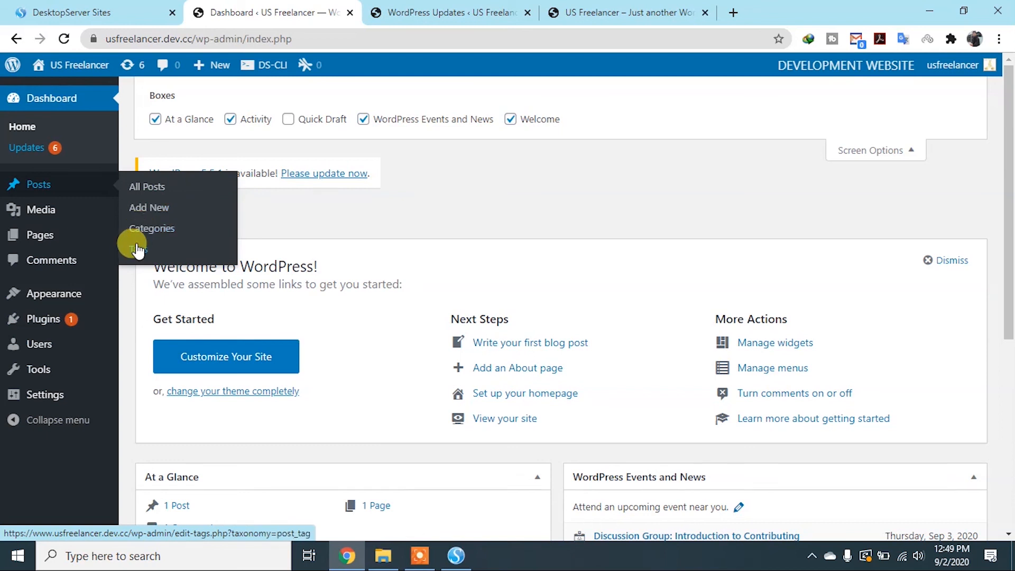
left_click(39, 186)
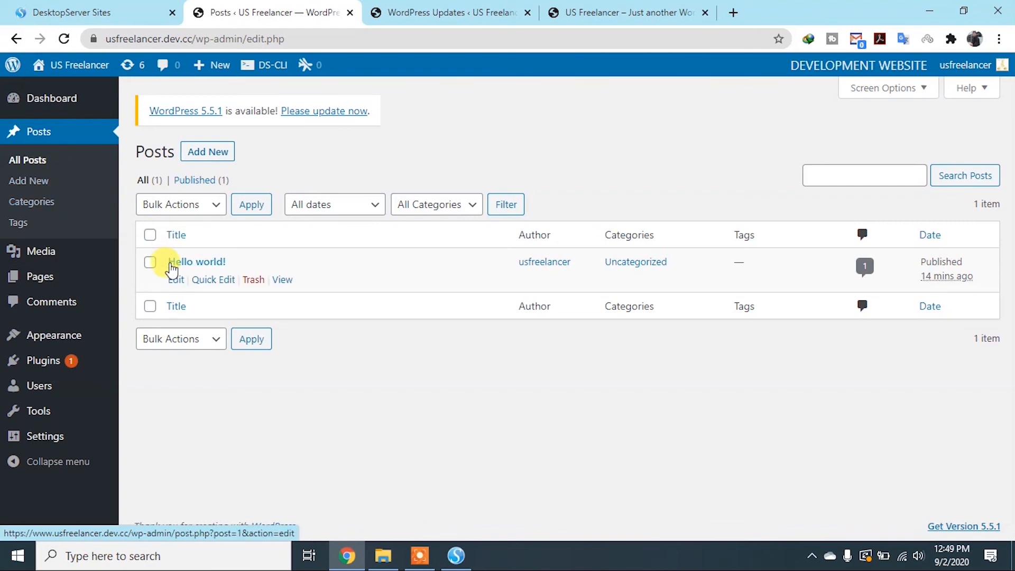
left_click(893, 90)
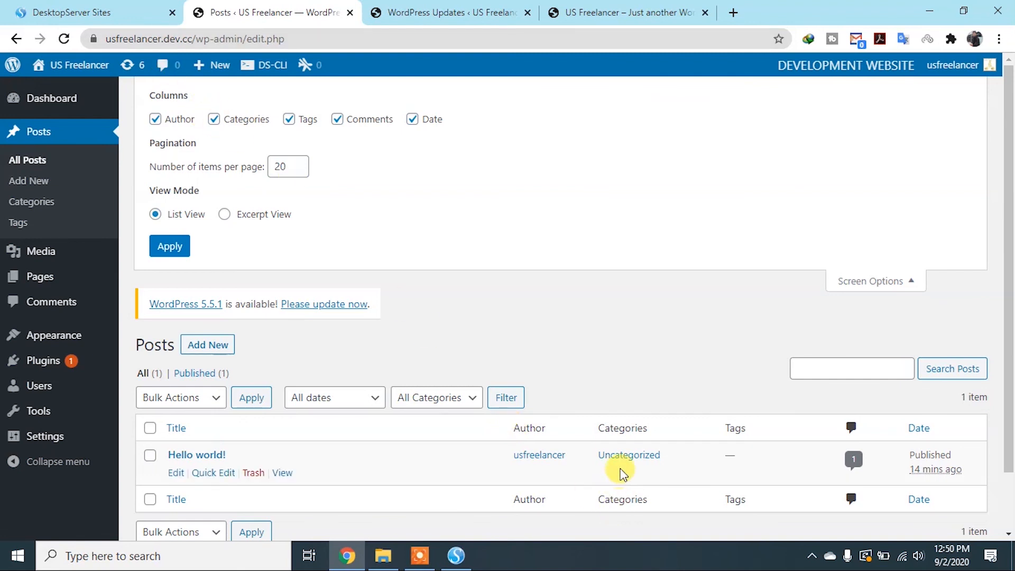
Examine the column, pagination and view mode options for the posts list, and close the screen options
left_click_drag(659, 464, 600, 453)
left_click(353, 168)
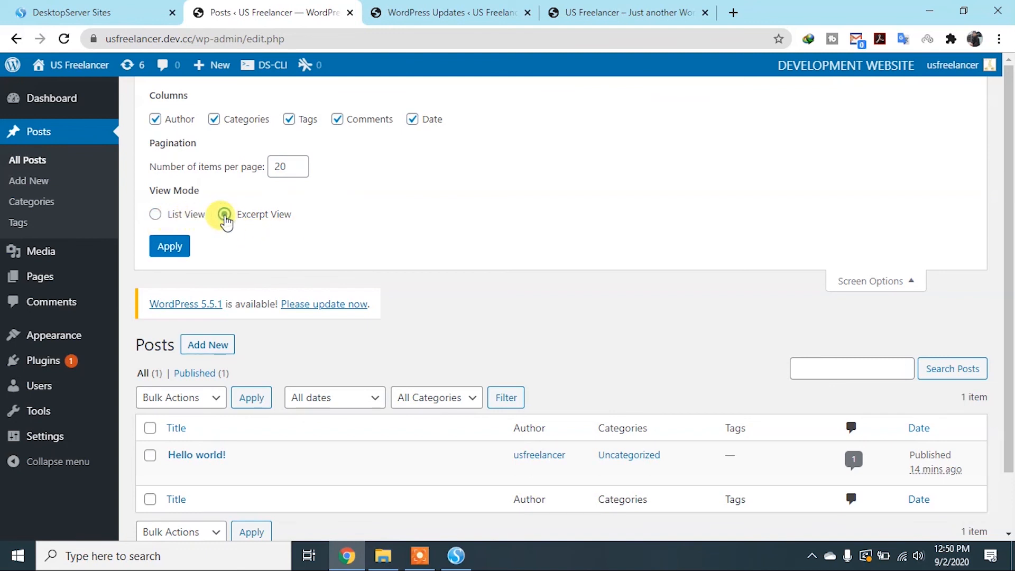
scroll(306, 209, "down", 2)
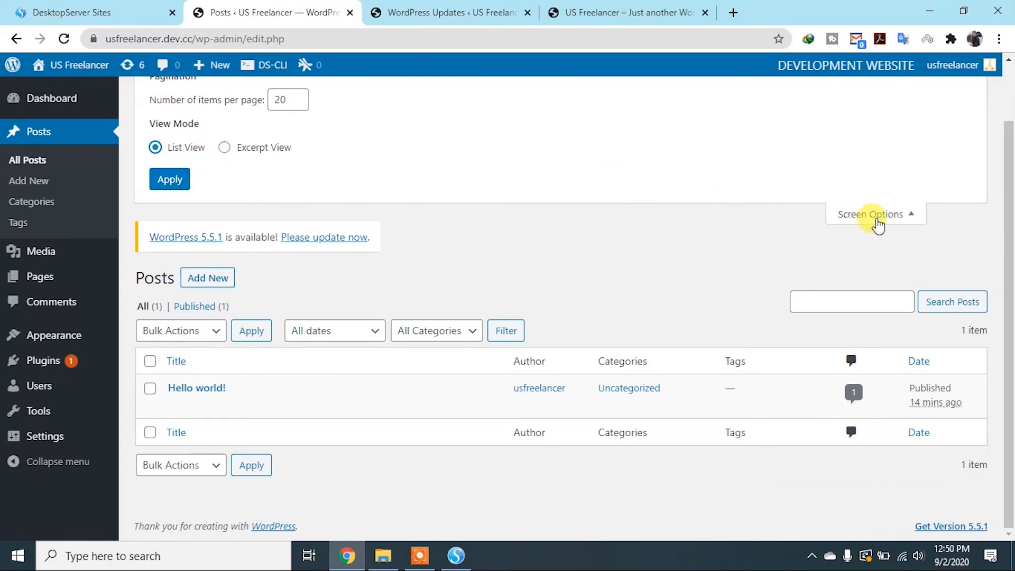
scroll(878, 225, "up", 2)
left_click(861, 288)
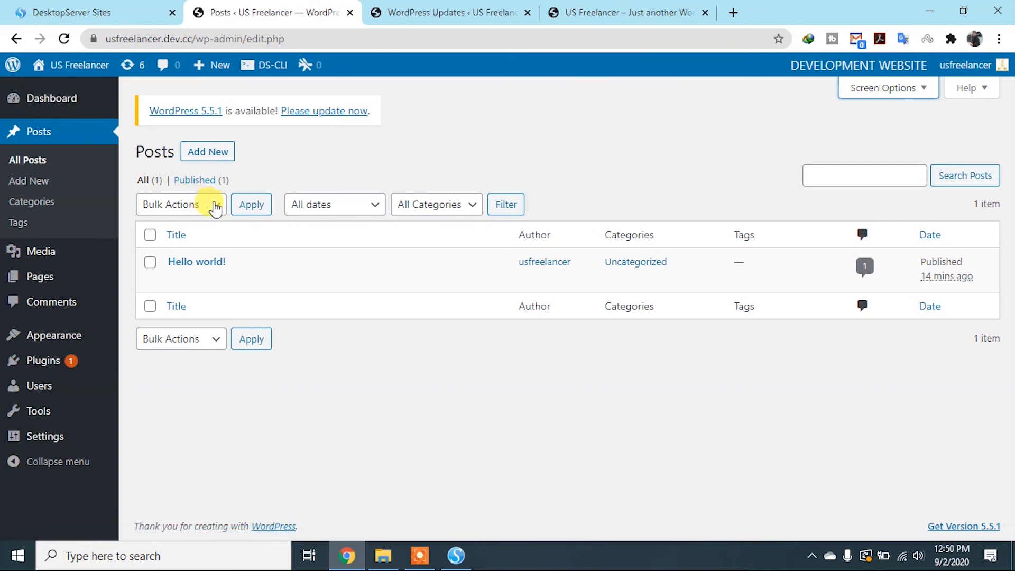
Select the "Hello world!" post and look through the bulk action choices and the category and date filters
left_click(150, 263)
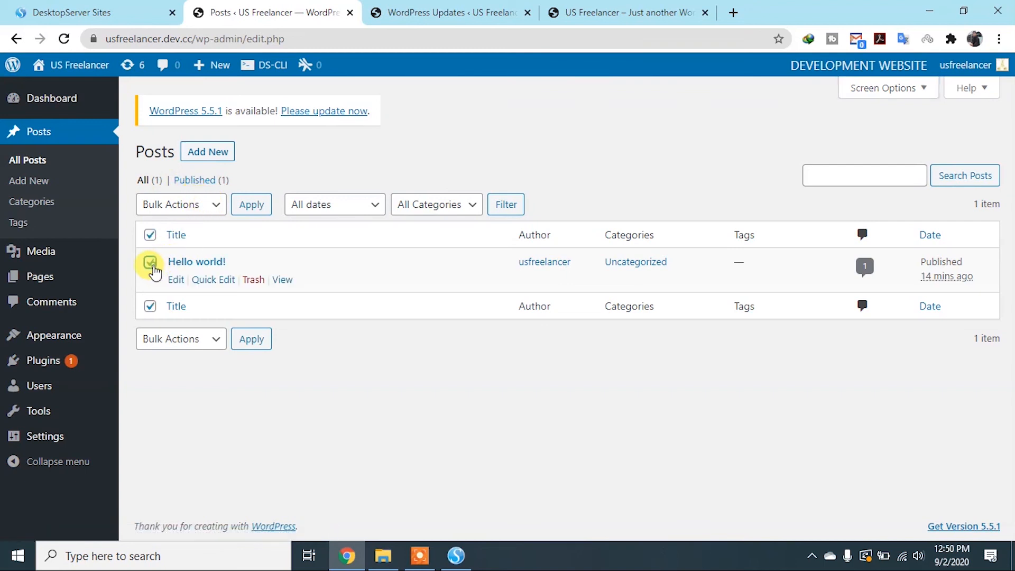
left_click(217, 210)
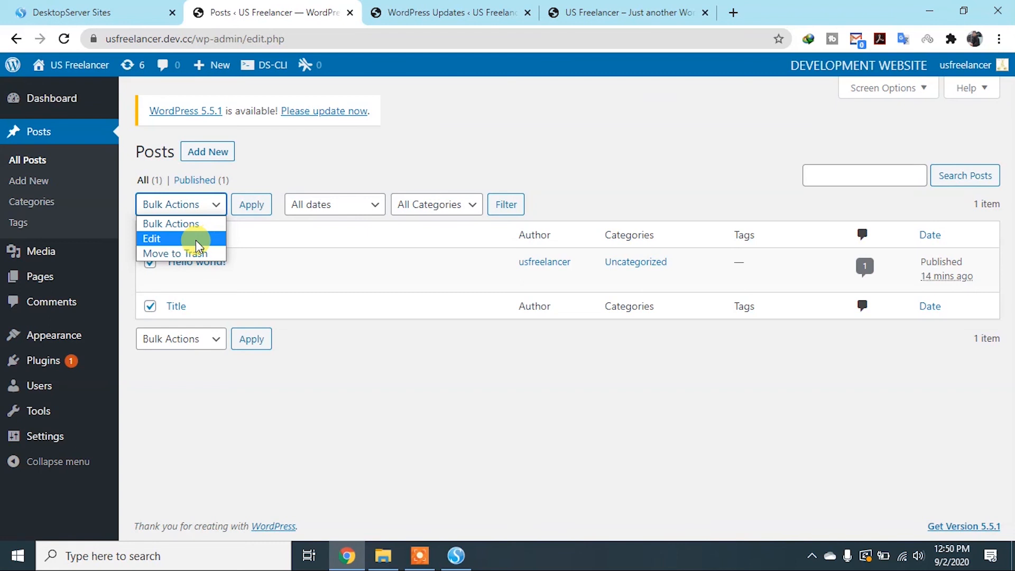
left_click(280, 240)
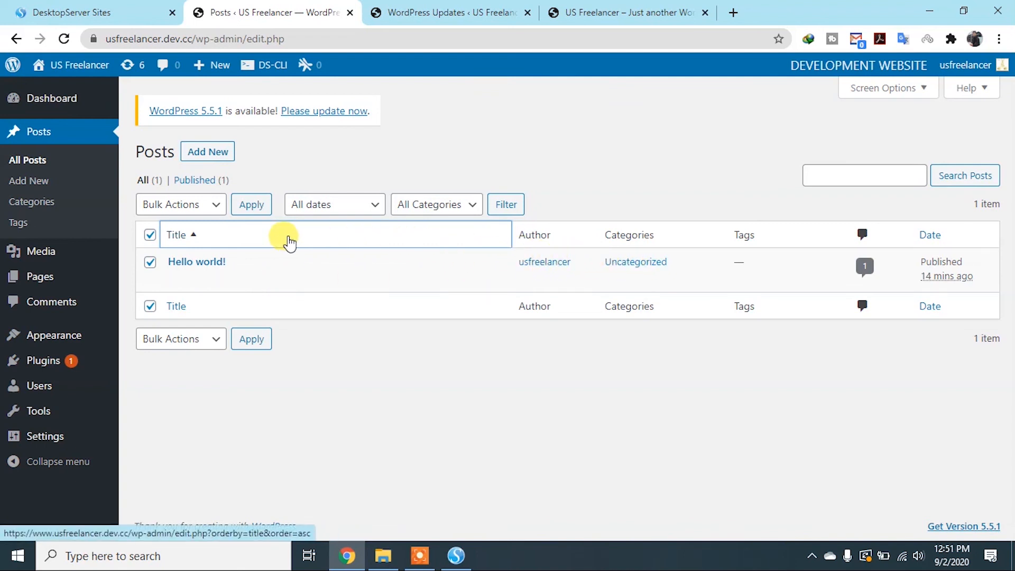
left_click(474, 207)
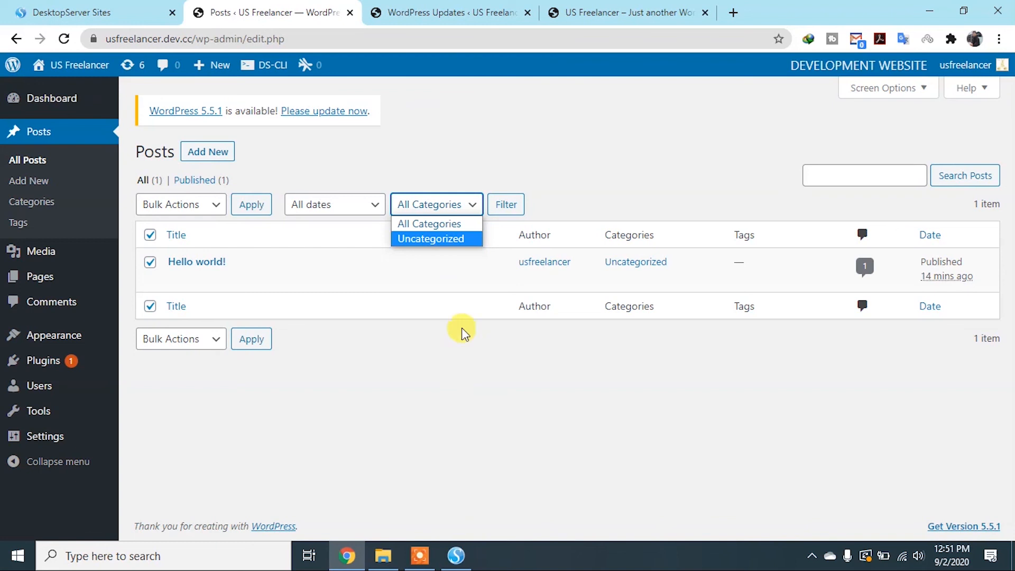
left_click(369, 208)
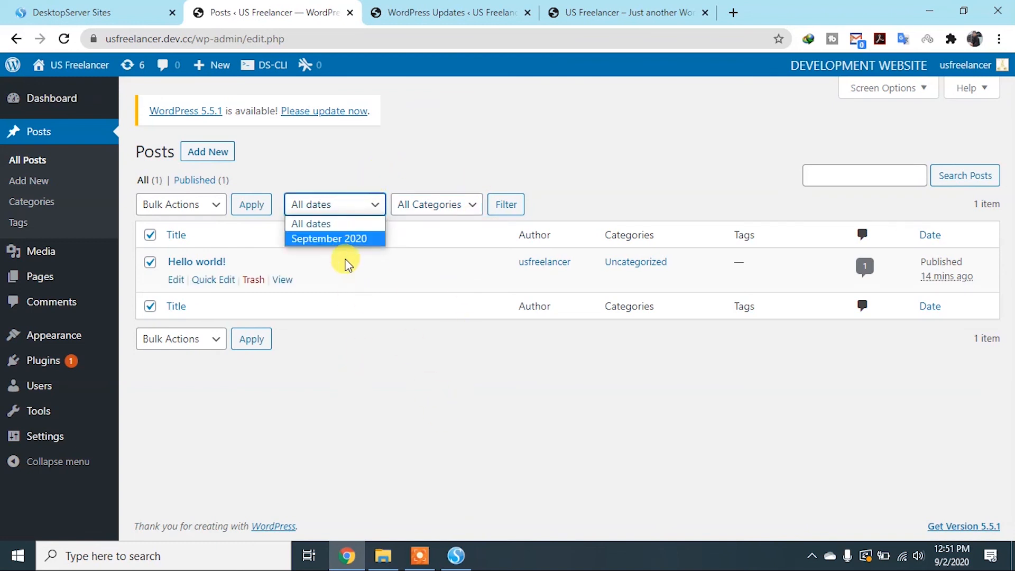
left_click(485, 154)
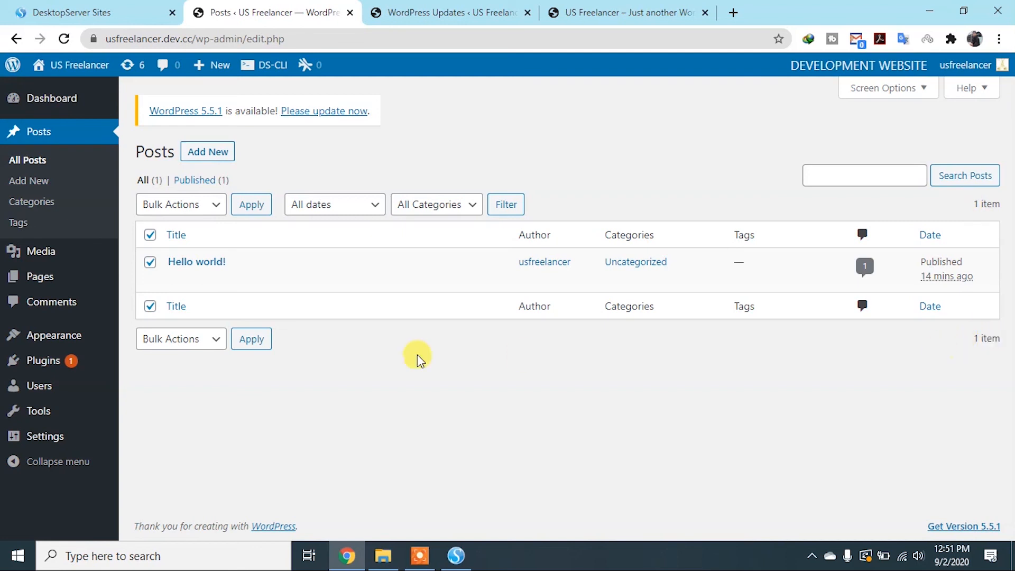
Move the selected "Hello world!" post to the trash with the bulk action
left_click(210, 204)
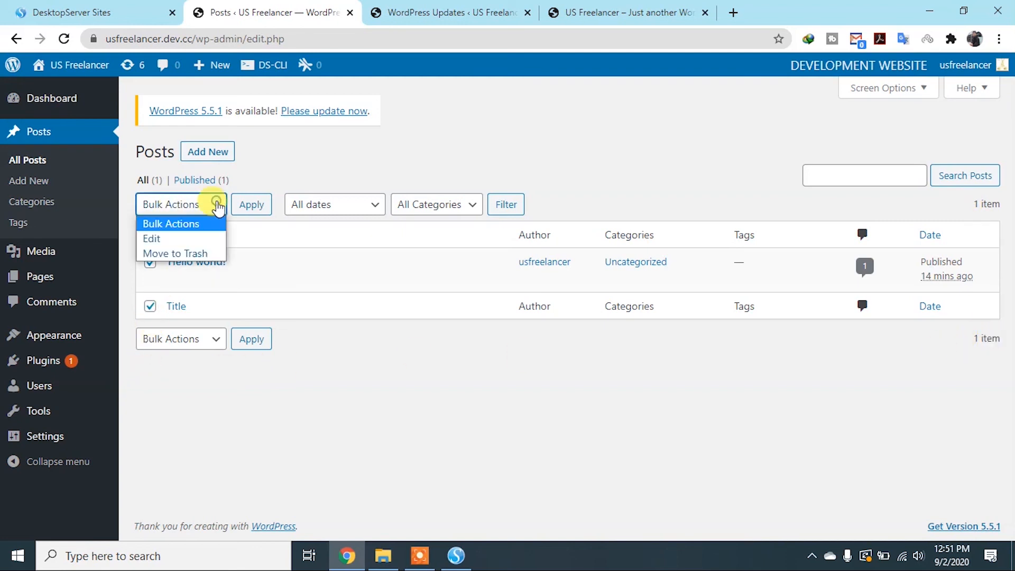
left_click(184, 257)
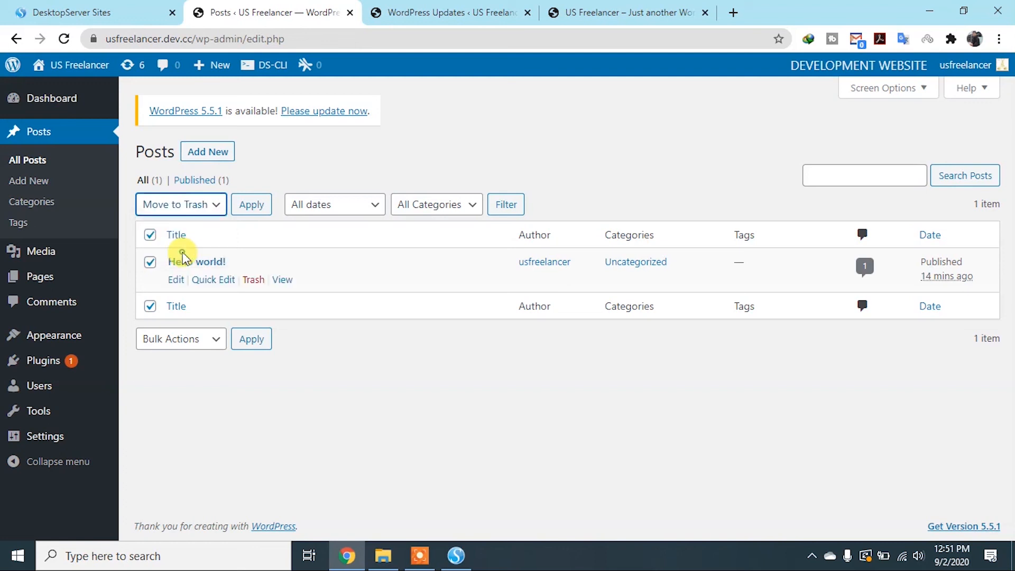
left_click(252, 206)
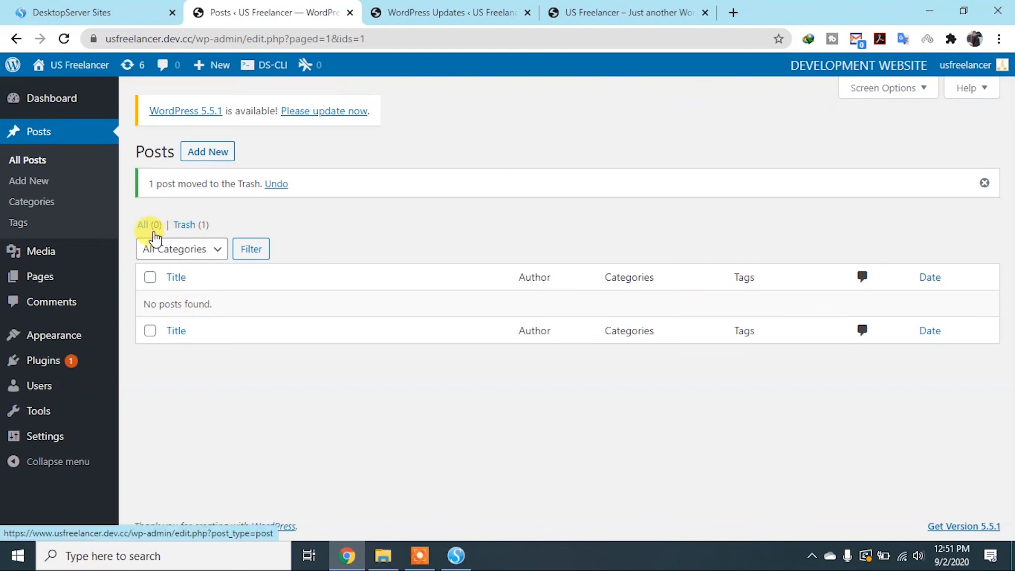
Show the trashed posts and permanently delete the "Hello world!" post
left_click(182, 226)
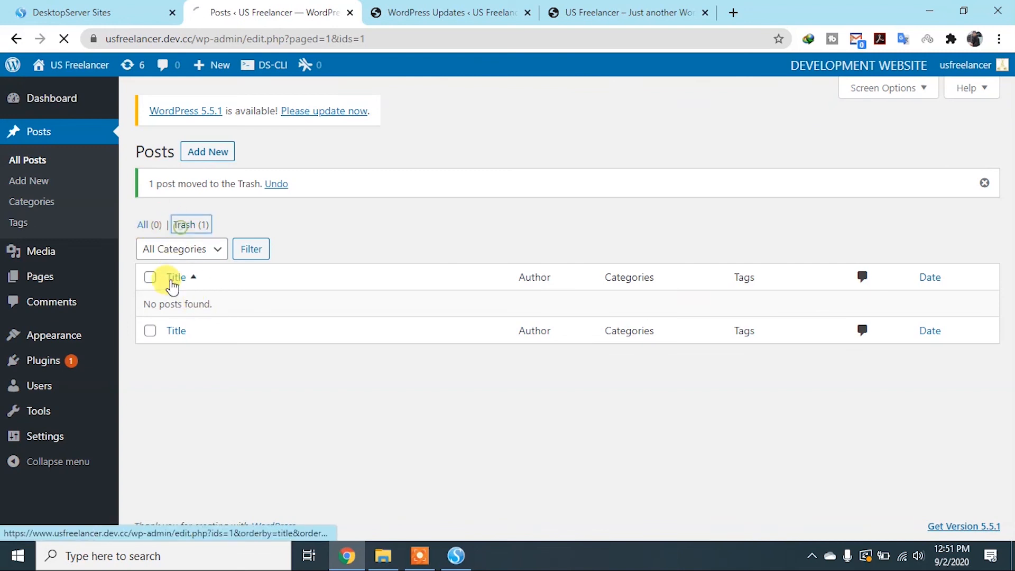
mouse_move(600, 276)
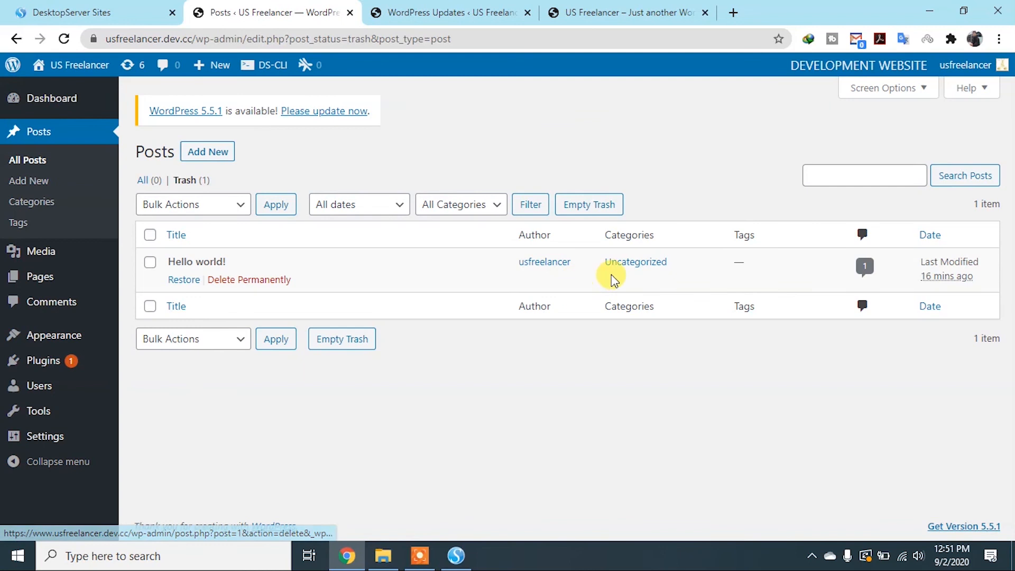
left_click(234, 288)
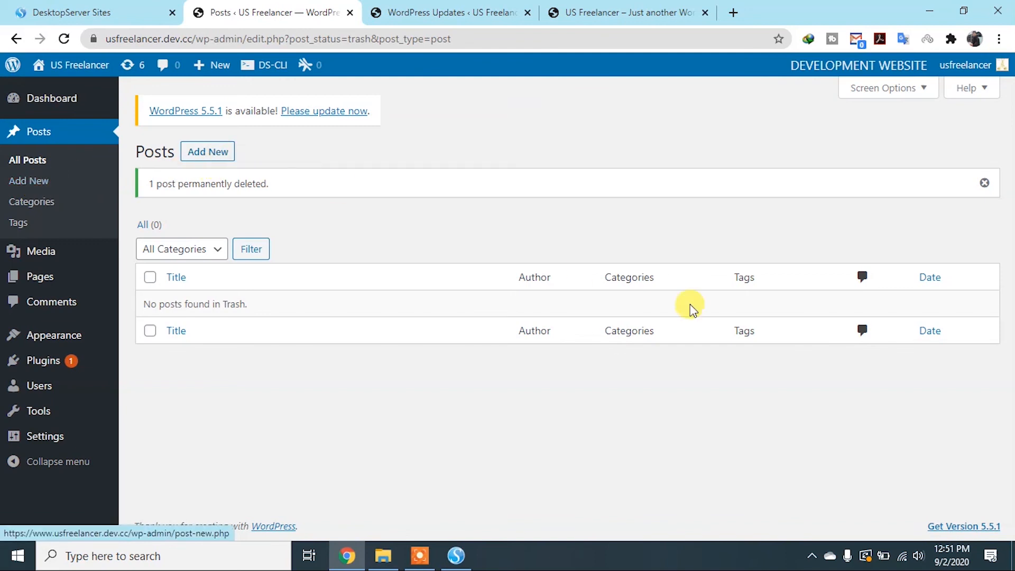
Start a new post and dismiss the editor's welcome tip
left_click(29, 183)
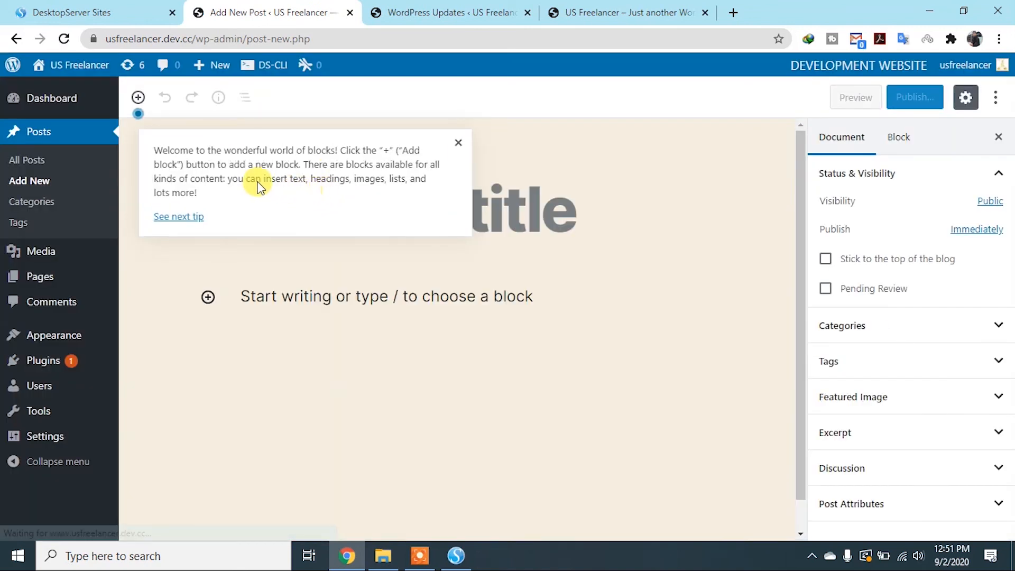
left_click(457, 143)
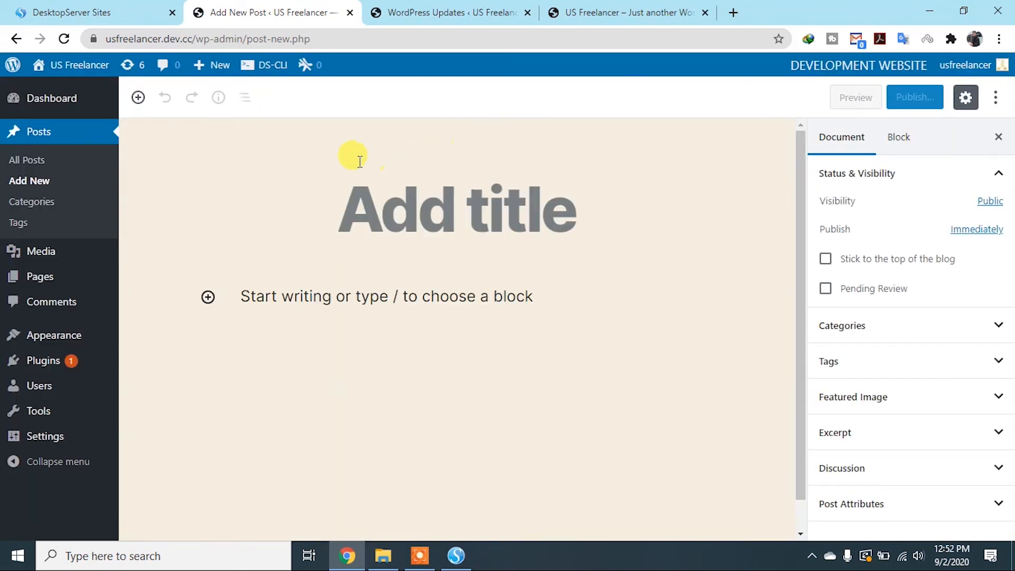
Browse the block library, expanding the Common Blocks, Formatting and Layout Elements categories, and close it
left_click(138, 97)
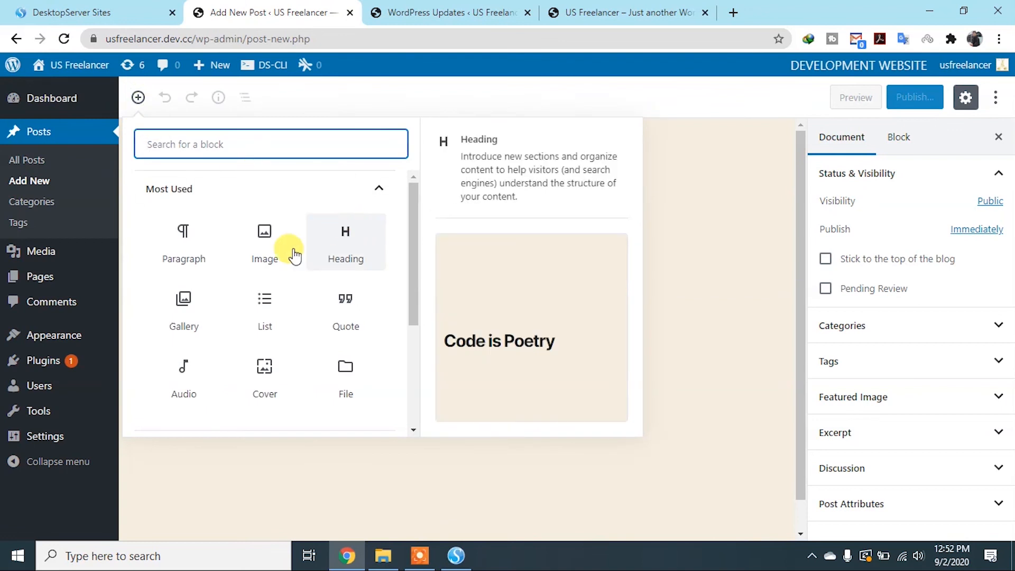
scroll(177, 272, "down", 1)
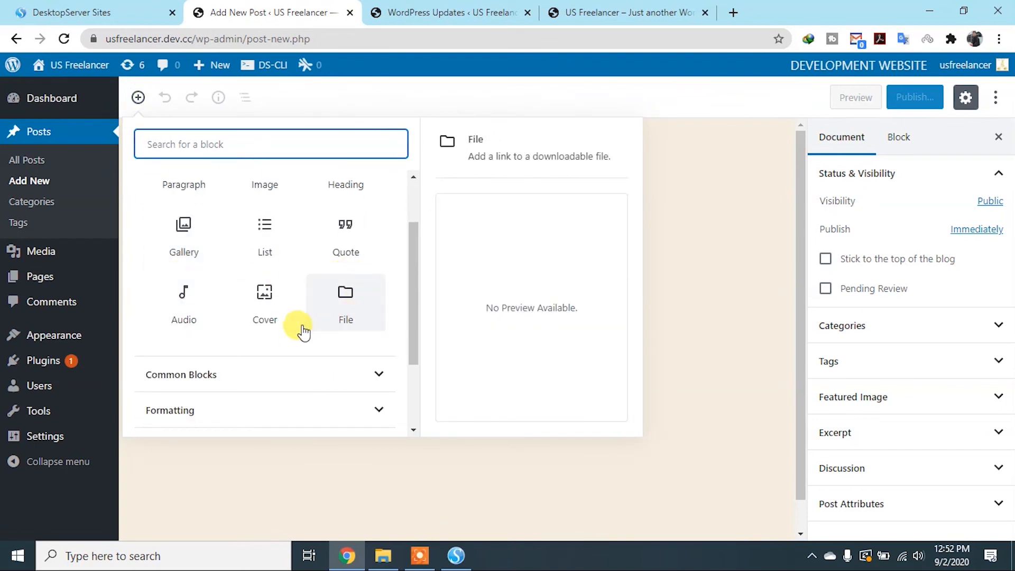
left_click(377, 385)
scroll(356, 368, "down", 3)
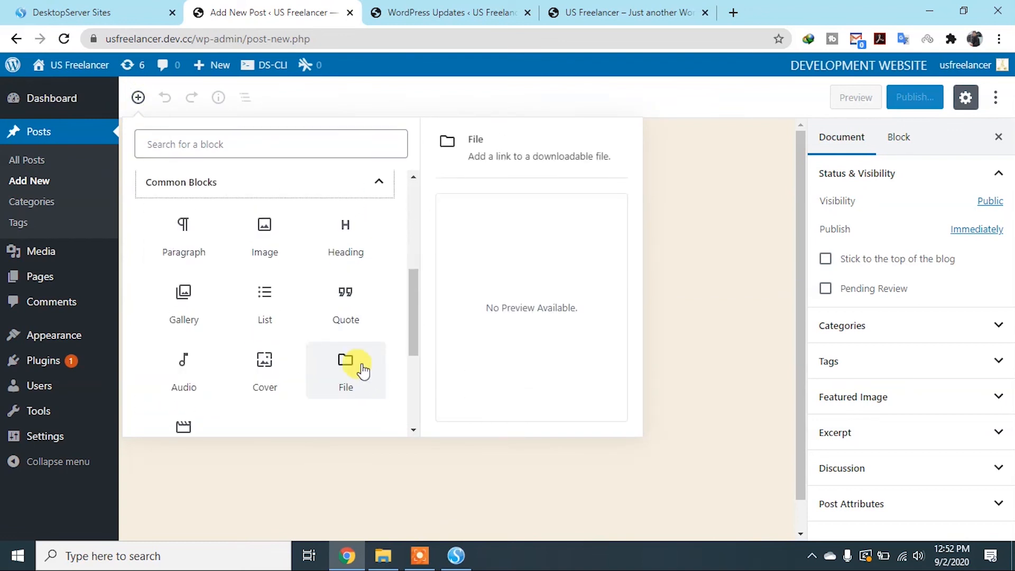
scroll(307, 327, "down", 1)
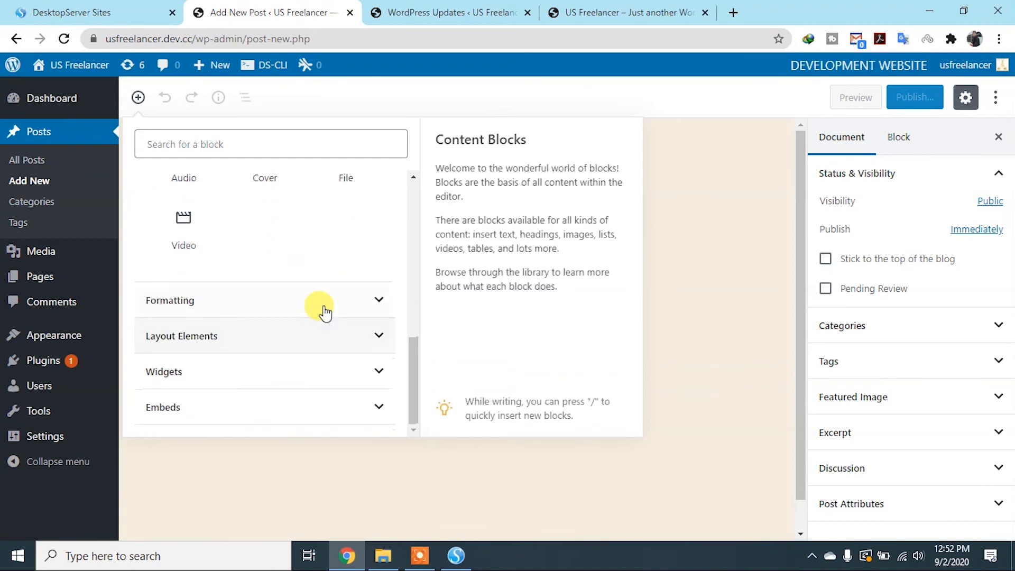
left_click(379, 301)
scroll(231, 336, "down", 2)
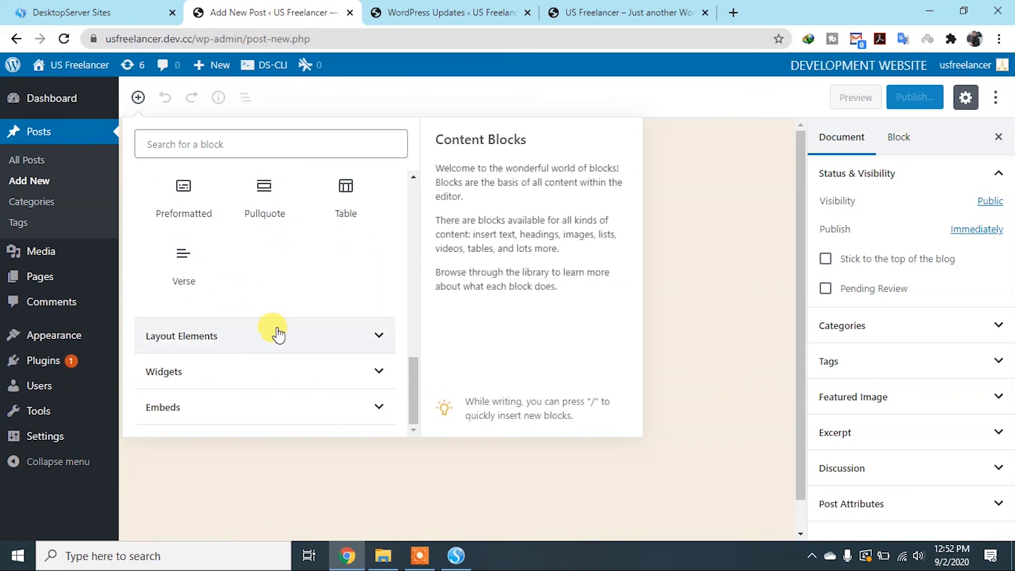
left_click(370, 338)
key("Escape")
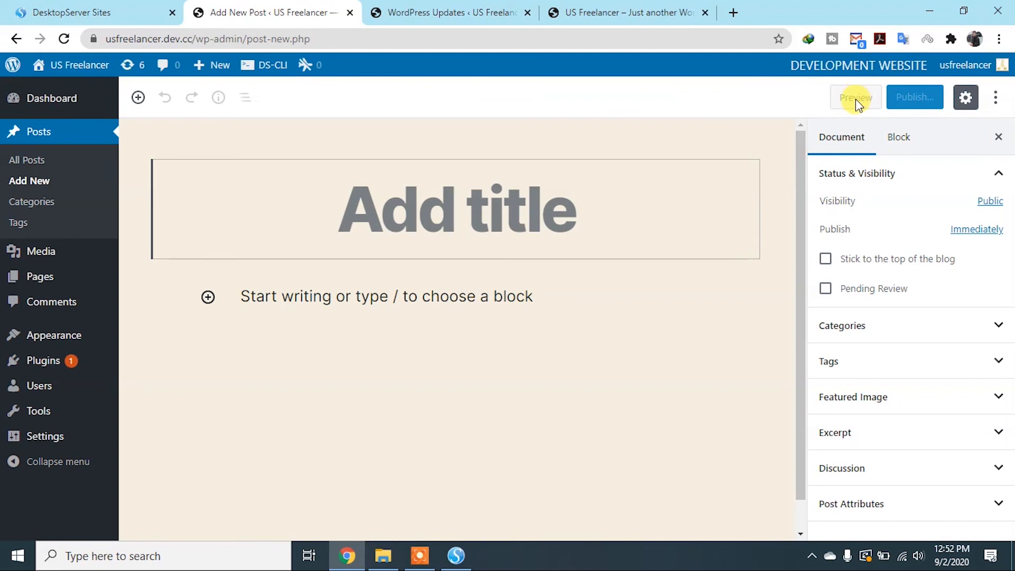
Toggle the post settings sidebar off and on, and try the Code Editor before returning to the Visual Editor
left_click(970, 101)
left_click(966, 100)
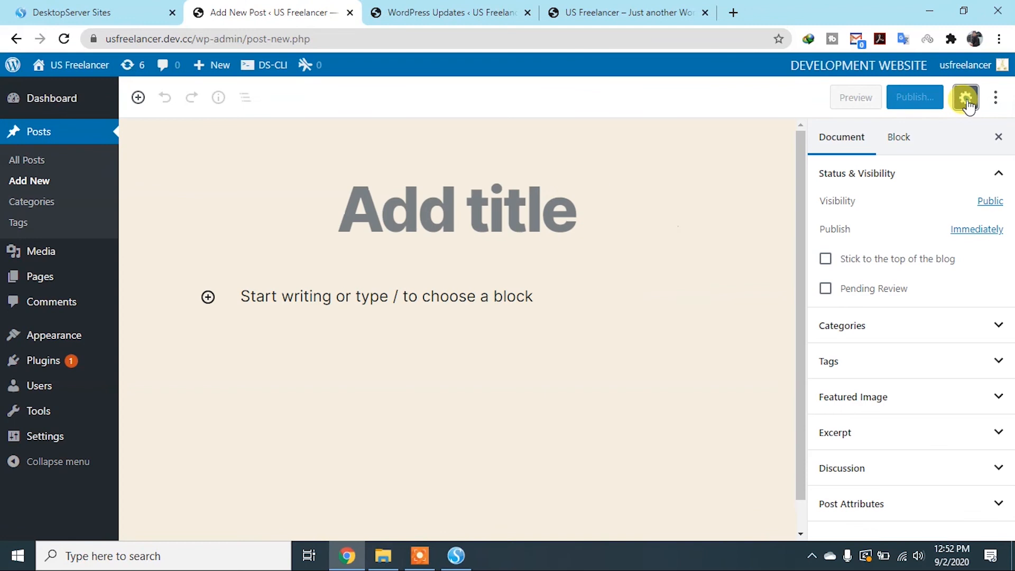
left_click(997, 100)
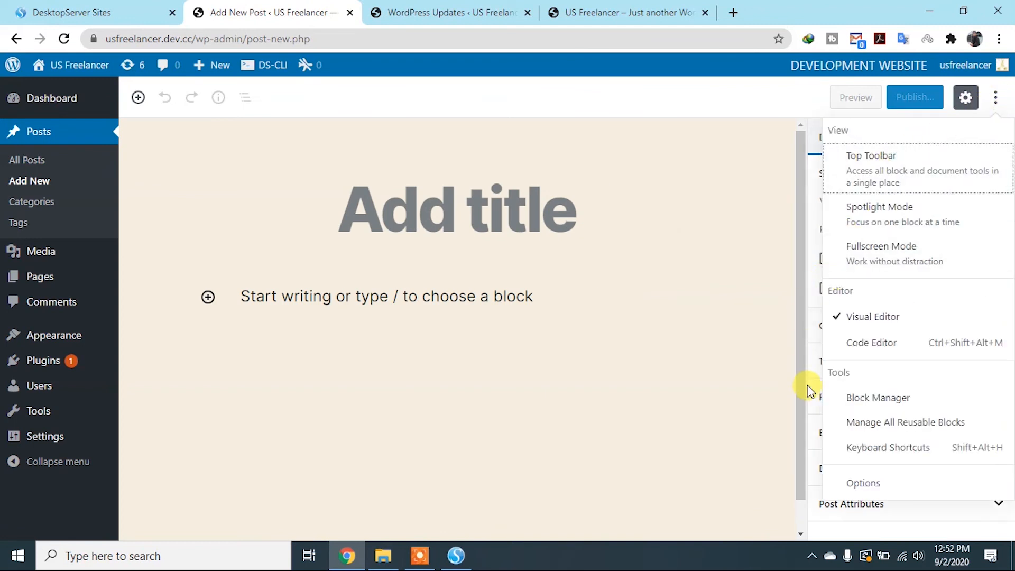
left_click(868, 353)
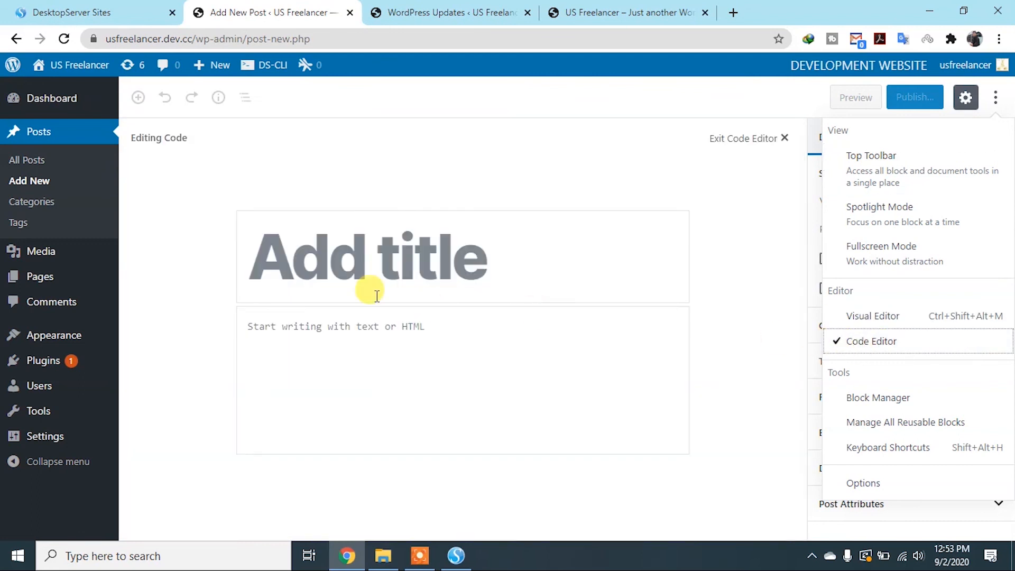
left_click(288, 331)
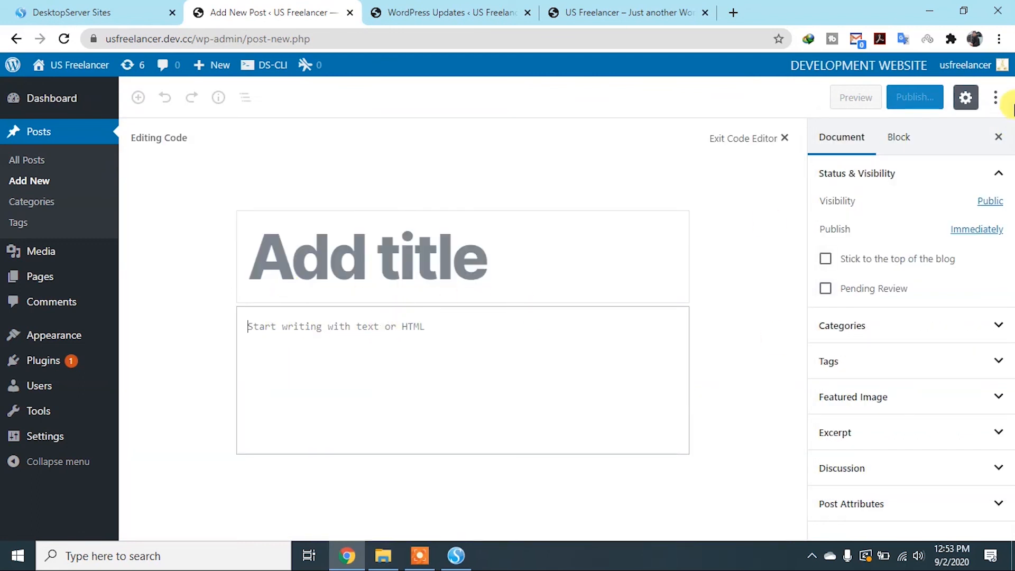
left_click(995, 97)
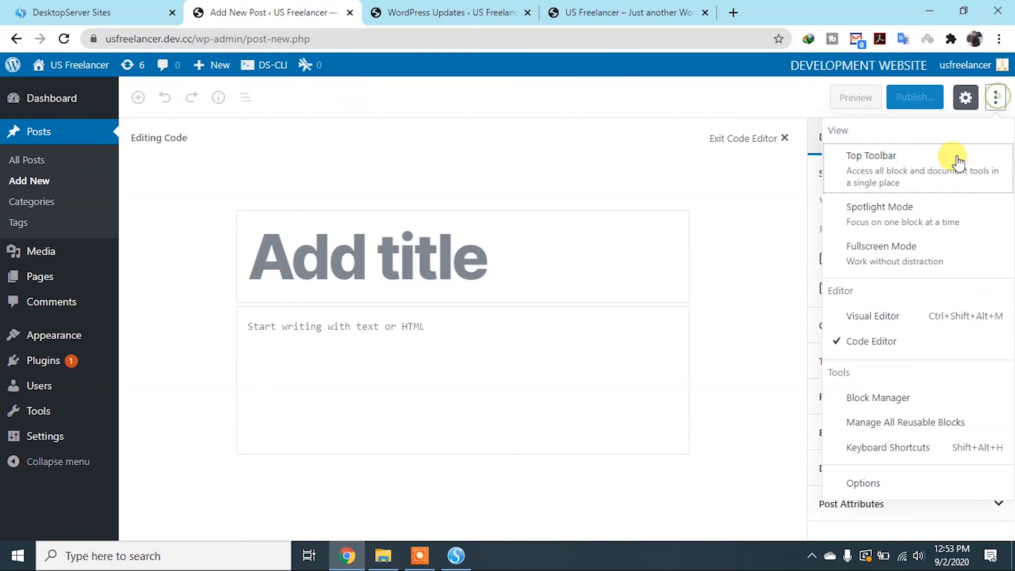
left_click(882, 314)
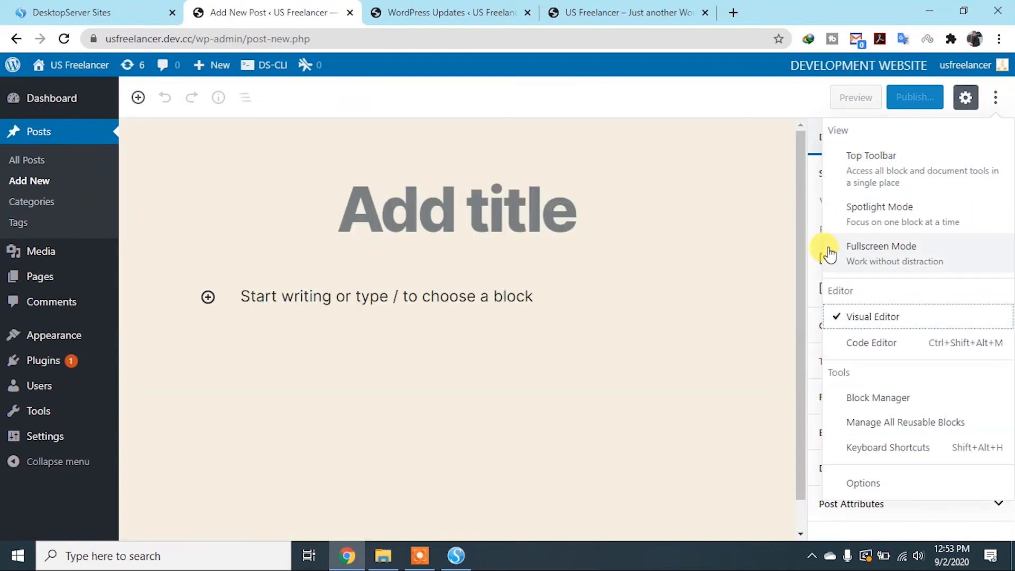
Open and close the Block Manager, and examine the Public, Private and Password Protected descriptions in the post's visibility options
left_click(860, 399)
left_click(614, 115)
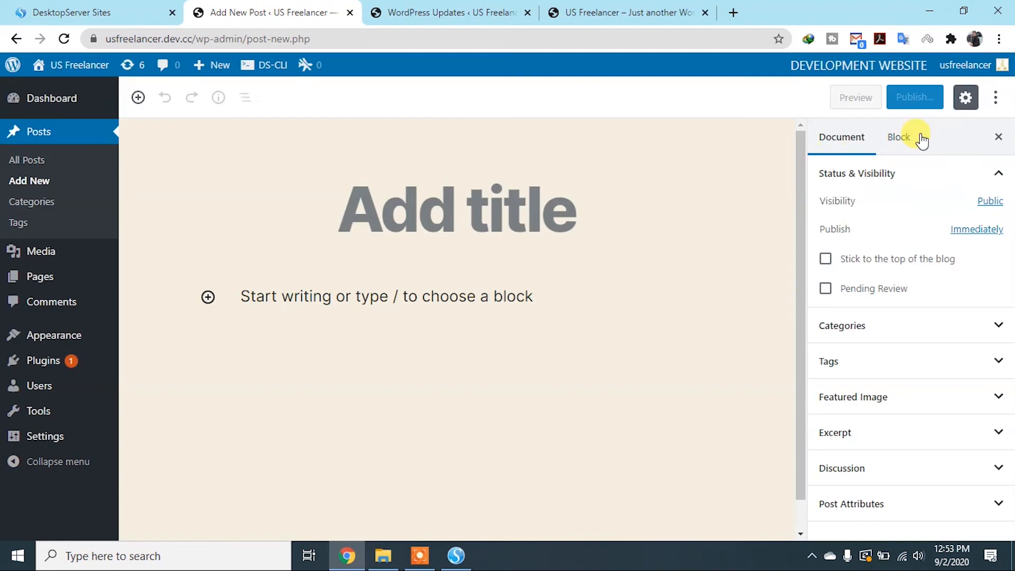
left_click(991, 202)
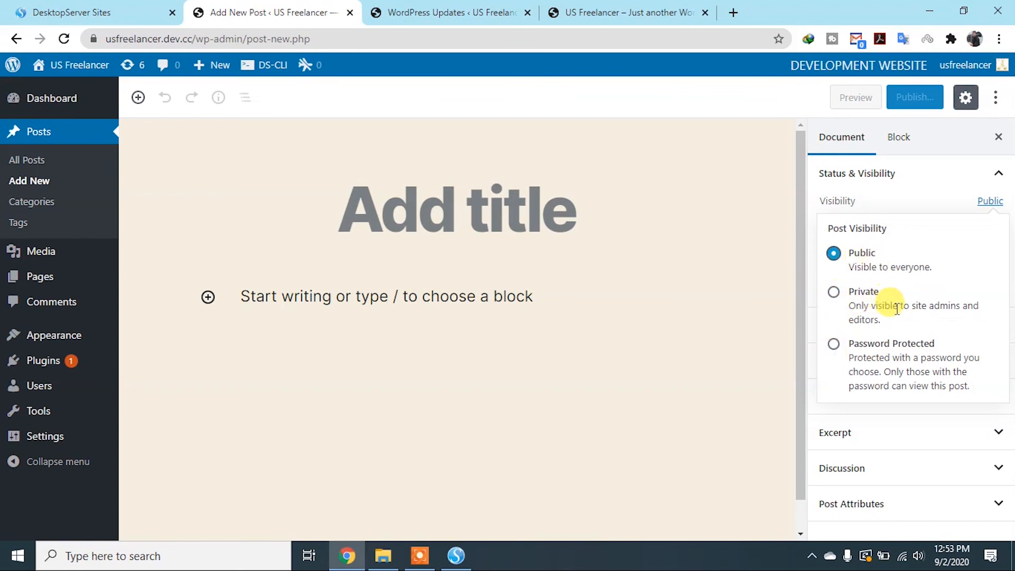
left_click_drag(881, 319, 850, 308)
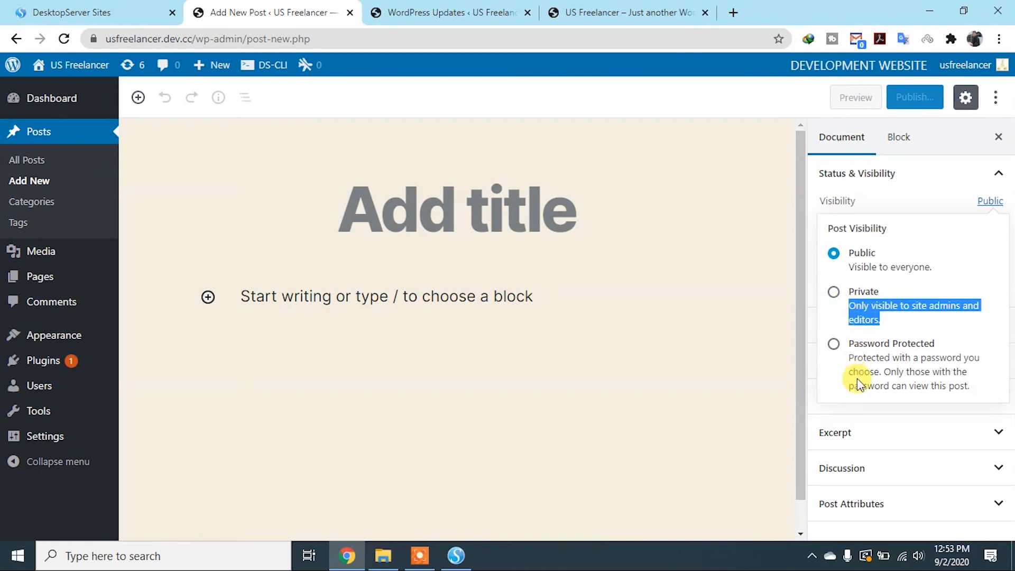
left_click_drag(844, 352, 970, 383)
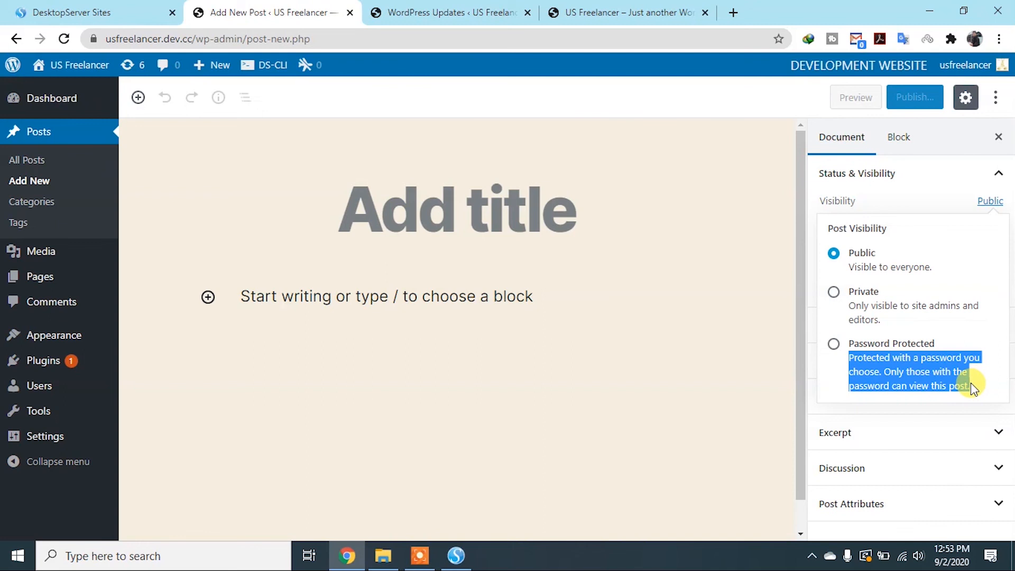
left_click(725, 275)
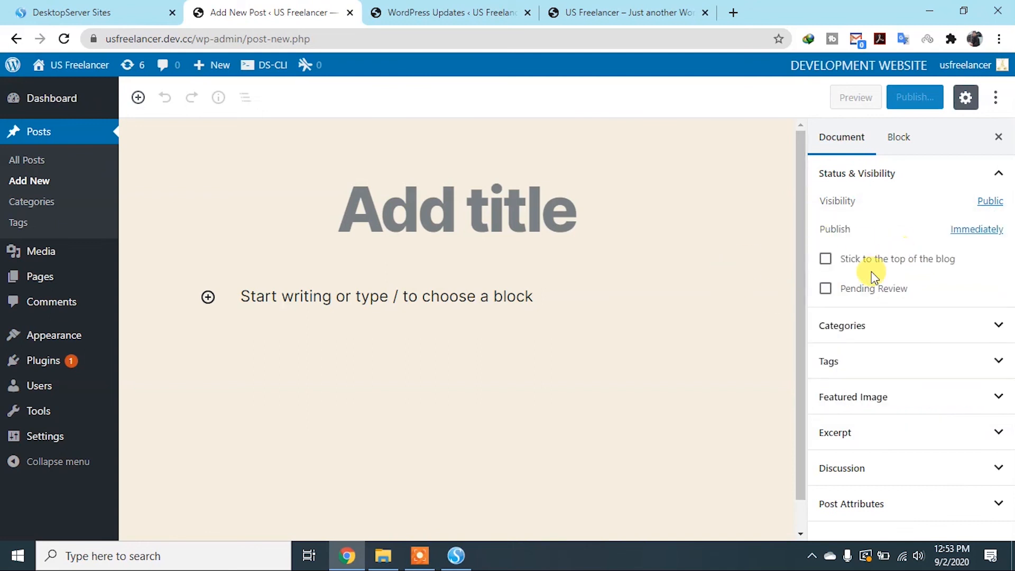
Set the new post's visibility to Password Protected and enter the post password
left_click(990, 207)
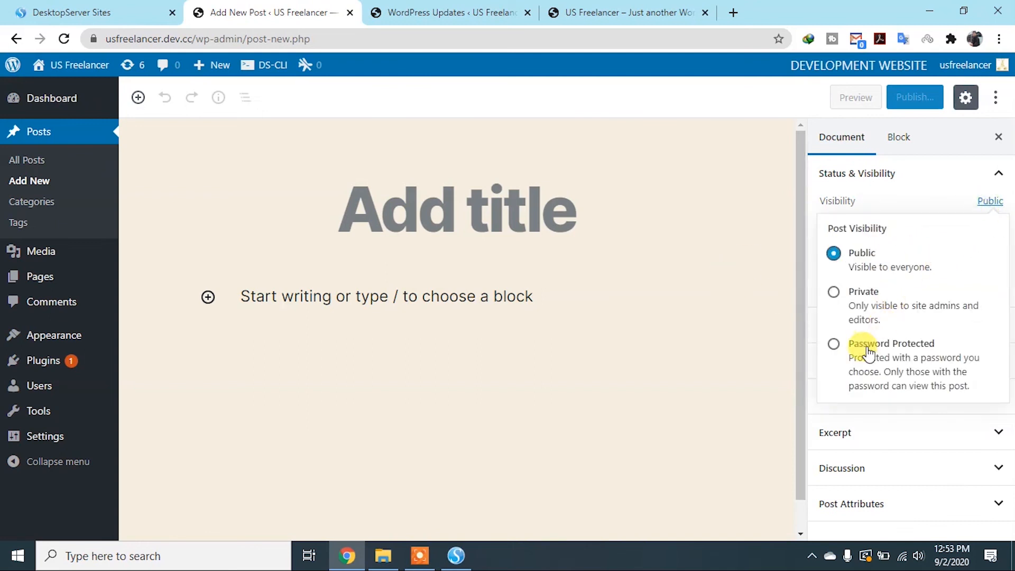
left_click(833, 345)
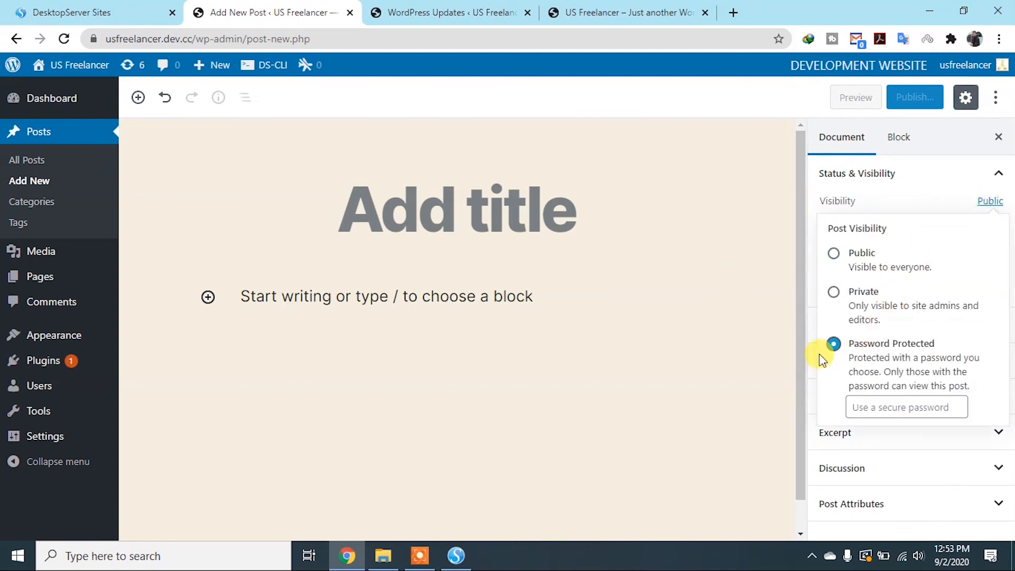
left_click(872, 409)
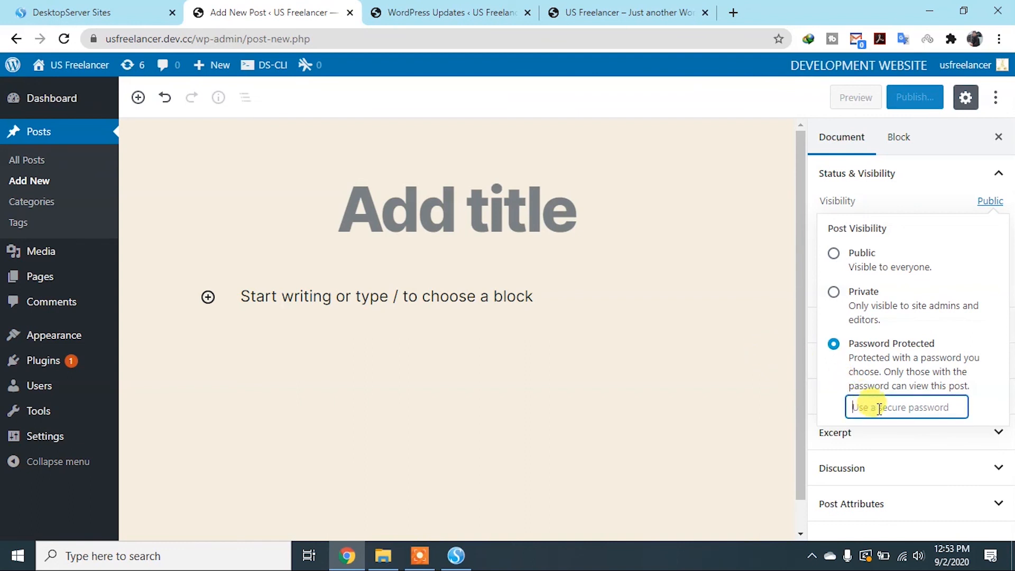
type("USFreelancer")
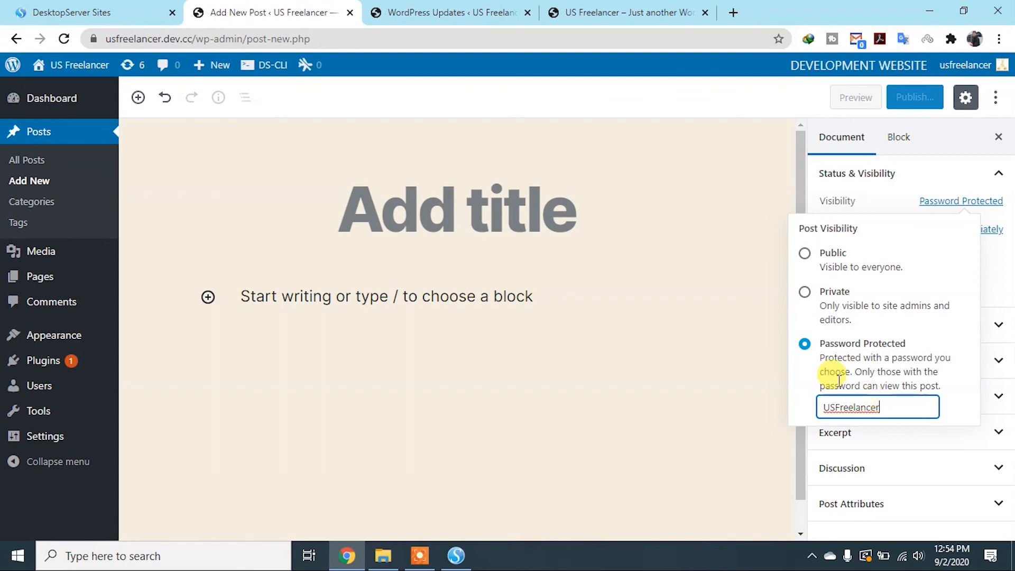
Try Private visibility for the post, decline publishing it privately, and set the visibility back to Public
double_click(897, 413)
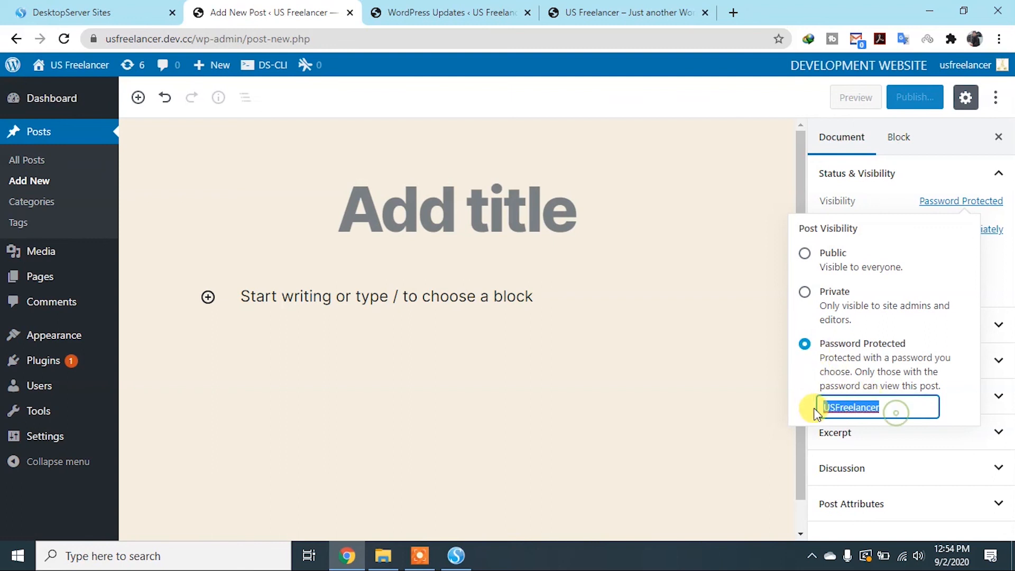
left_click(804, 292)
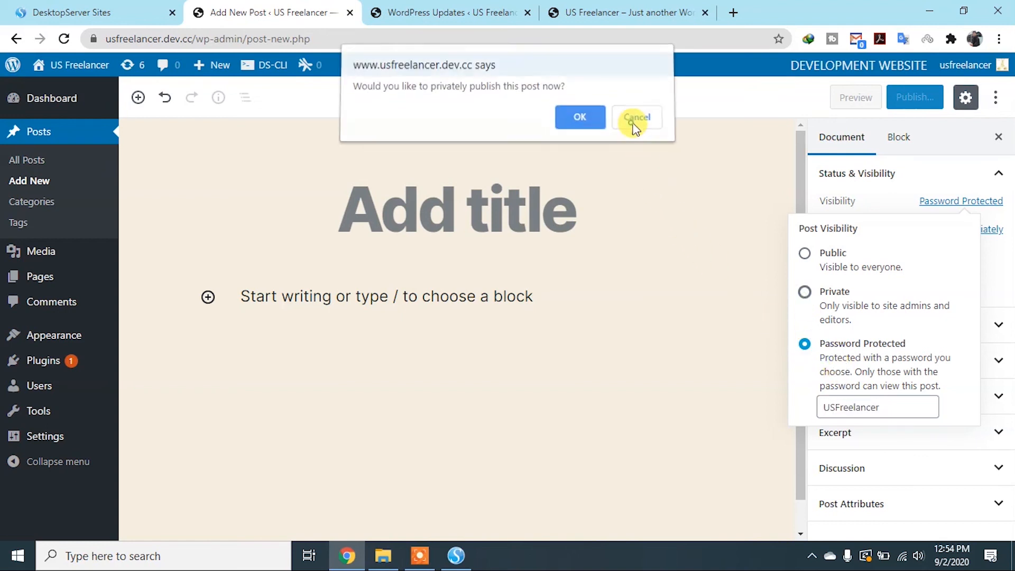
left_click(635, 127)
left_click(804, 253)
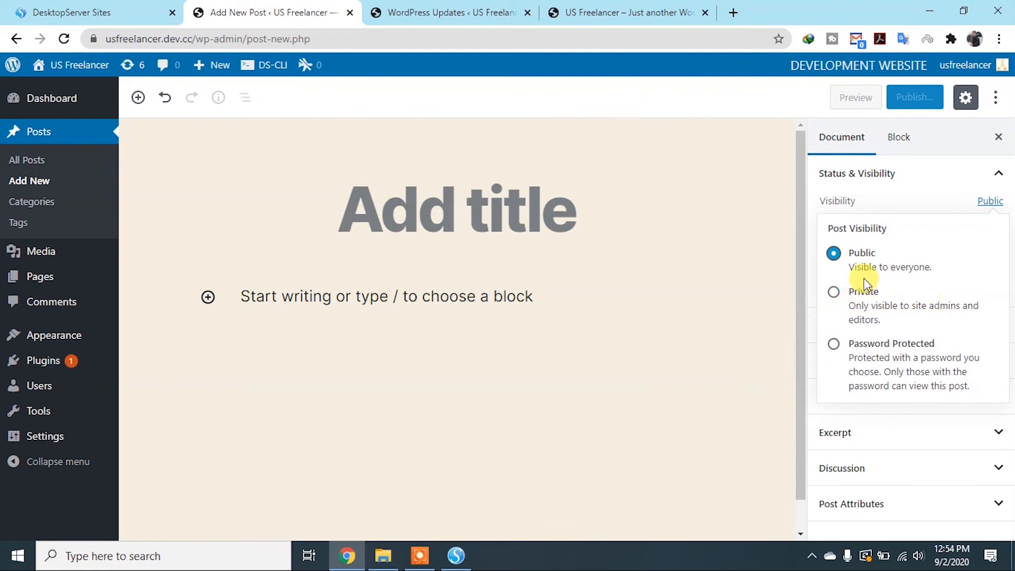
left_click(787, 224)
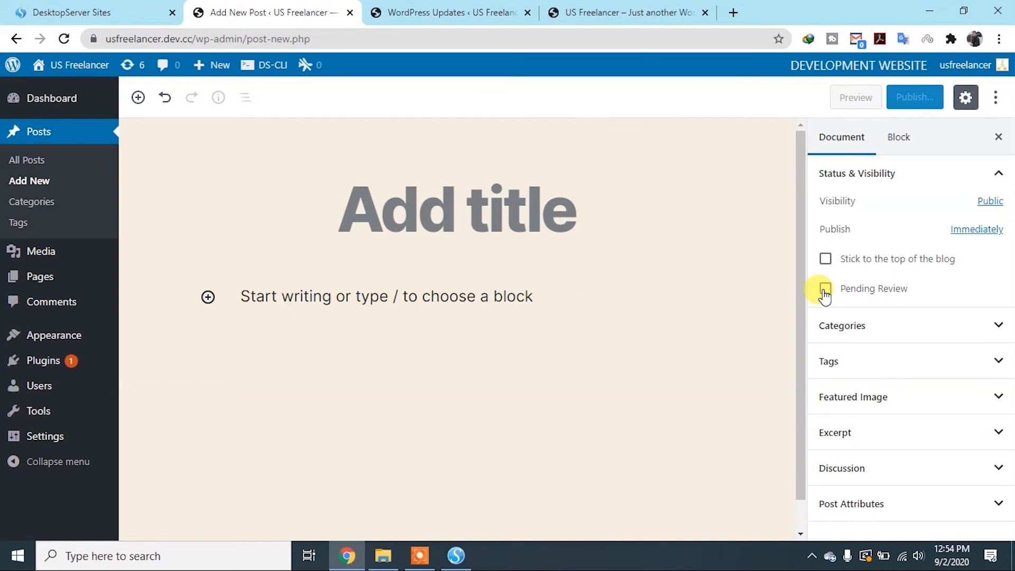
Expand the post's Categories settings and add a new category named Beginner without a parent category
left_click(997, 325)
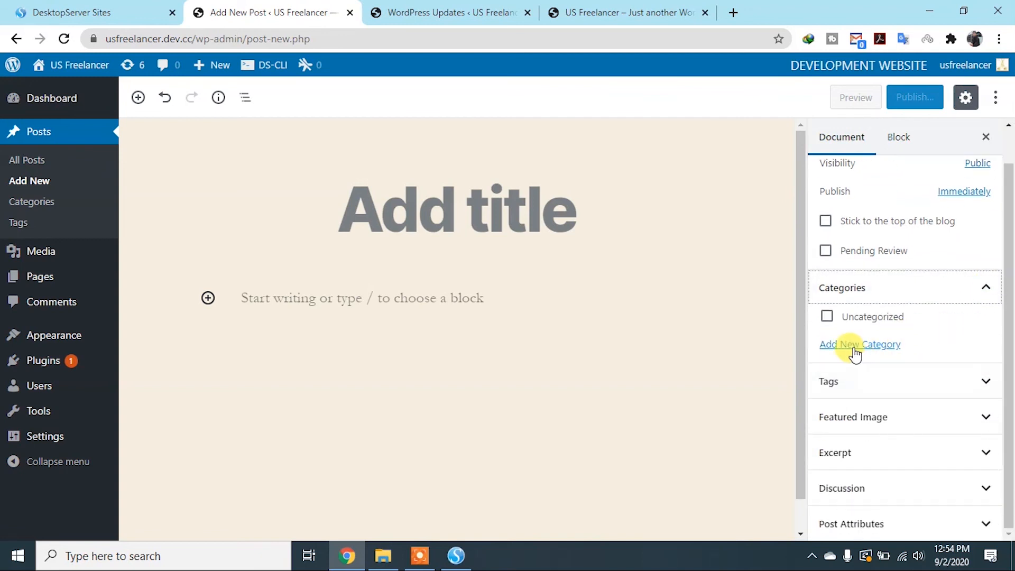
left_click(855, 345)
left_click(861, 391)
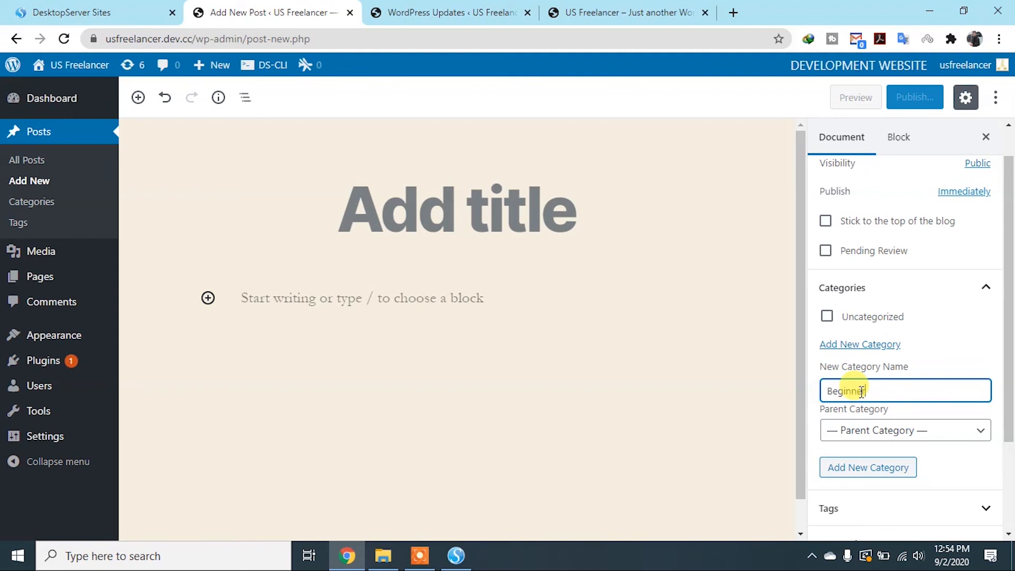
type("Beginner")
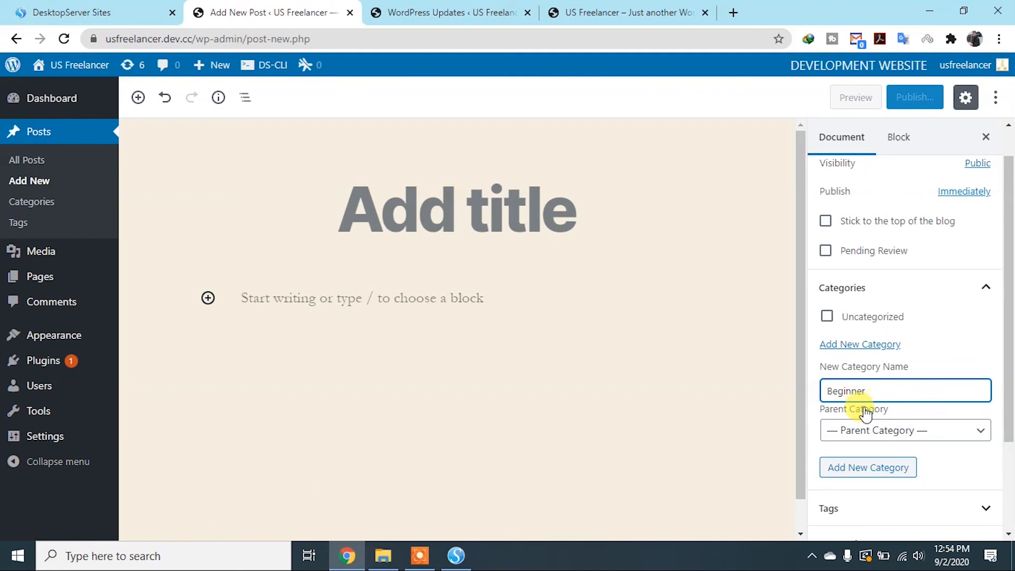
left_click(946, 433)
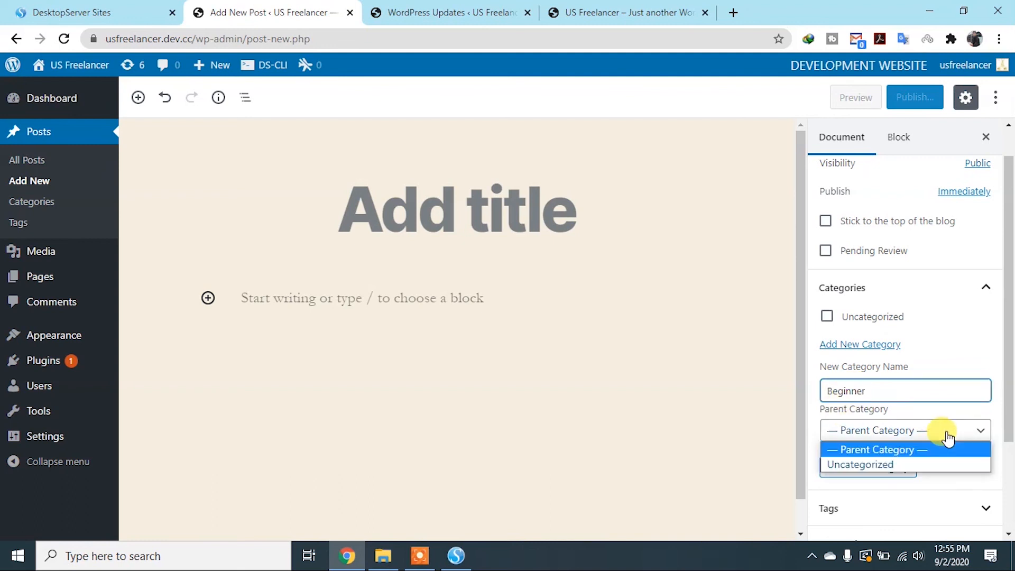
left_click(922, 450)
scroll(897, 471, "down", 1)
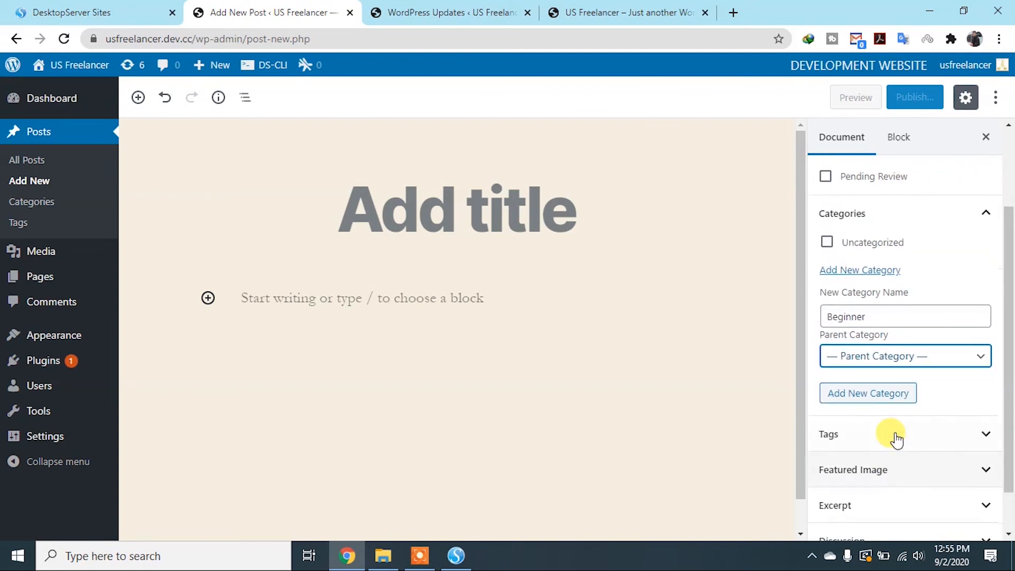
left_click(896, 403)
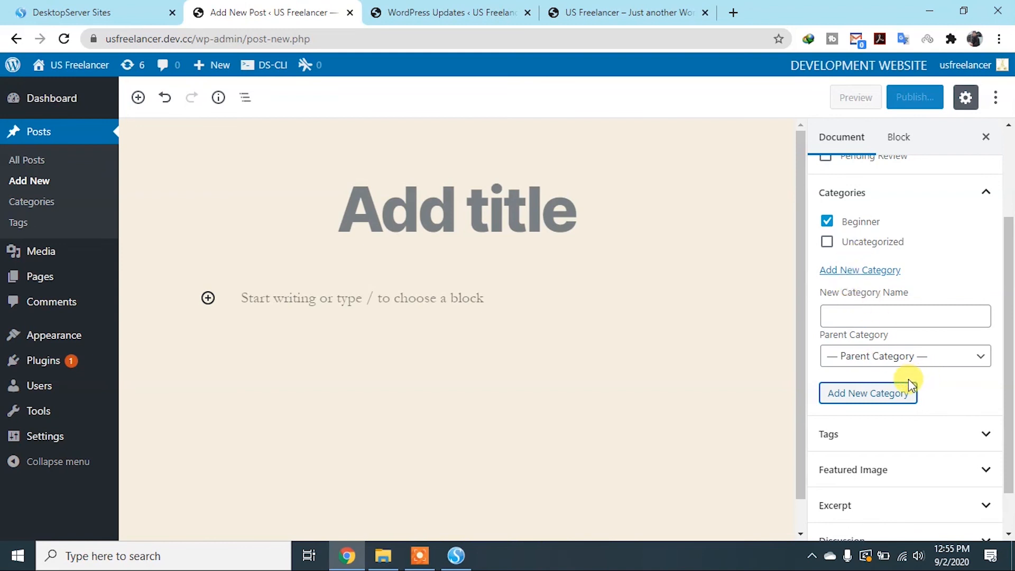
Fill in another new category named Educational with Beginner as its parent category
left_click(890, 316)
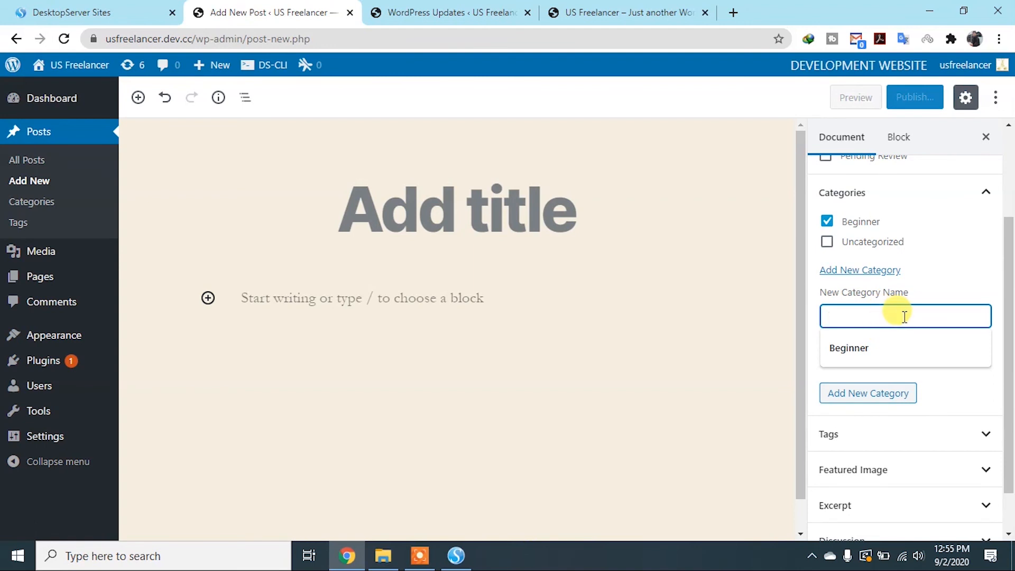
type("P")
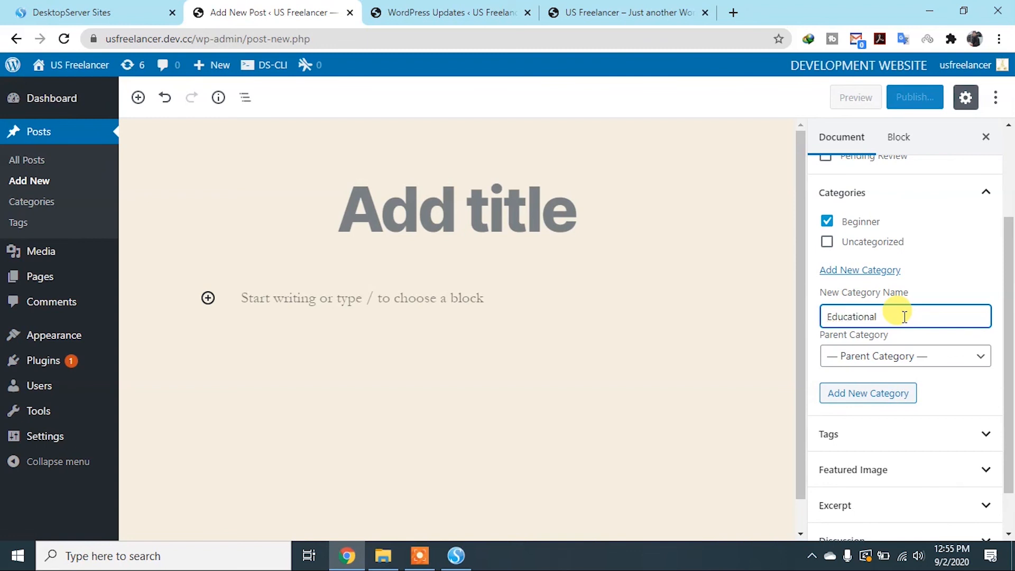
left_click(971, 359)
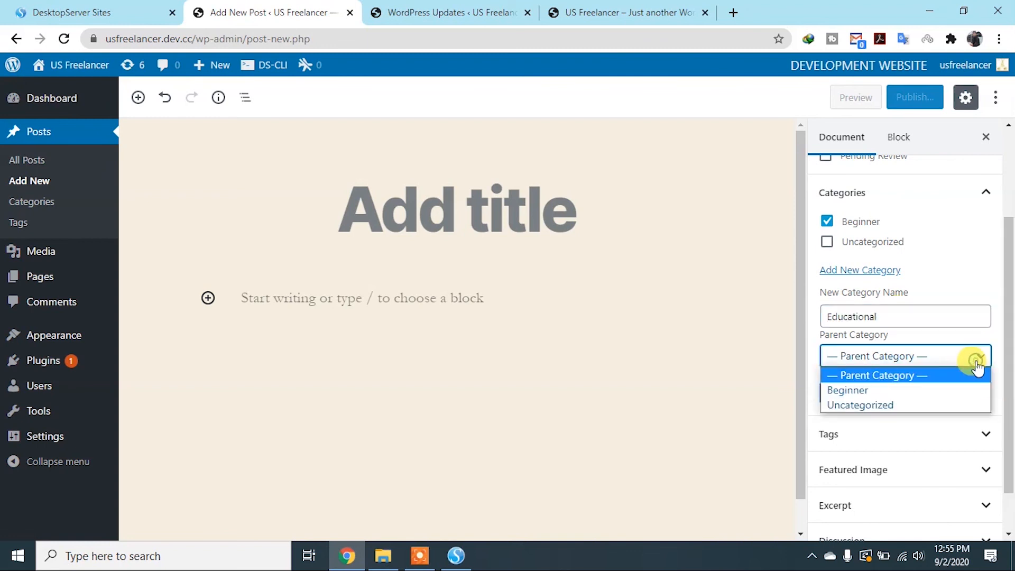
left_click(873, 395)
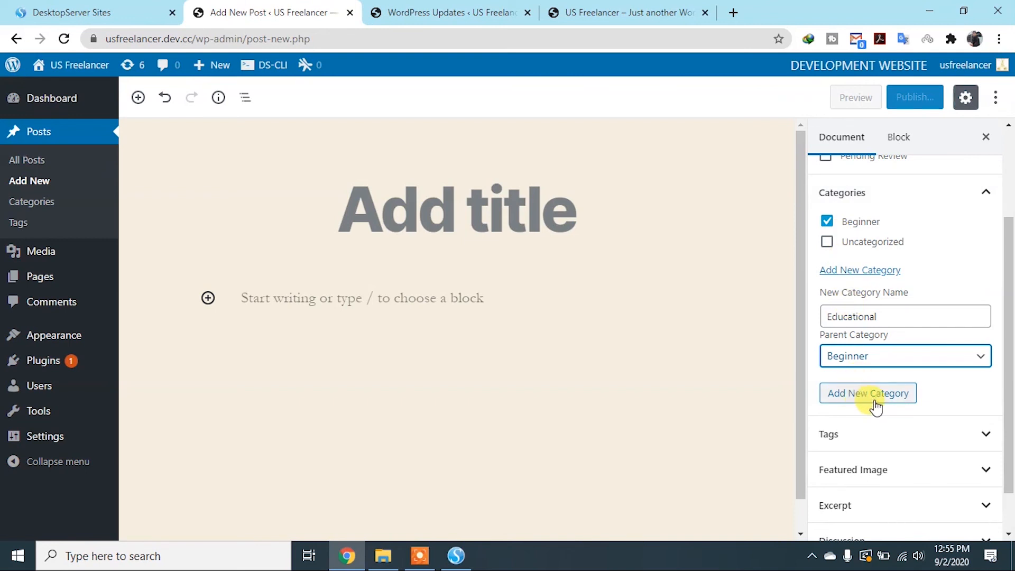
Expand the post's Tags settings and place the cursor in the field for adding a new tag
scroll(875, 407, "down", 1)
left_click(966, 381)
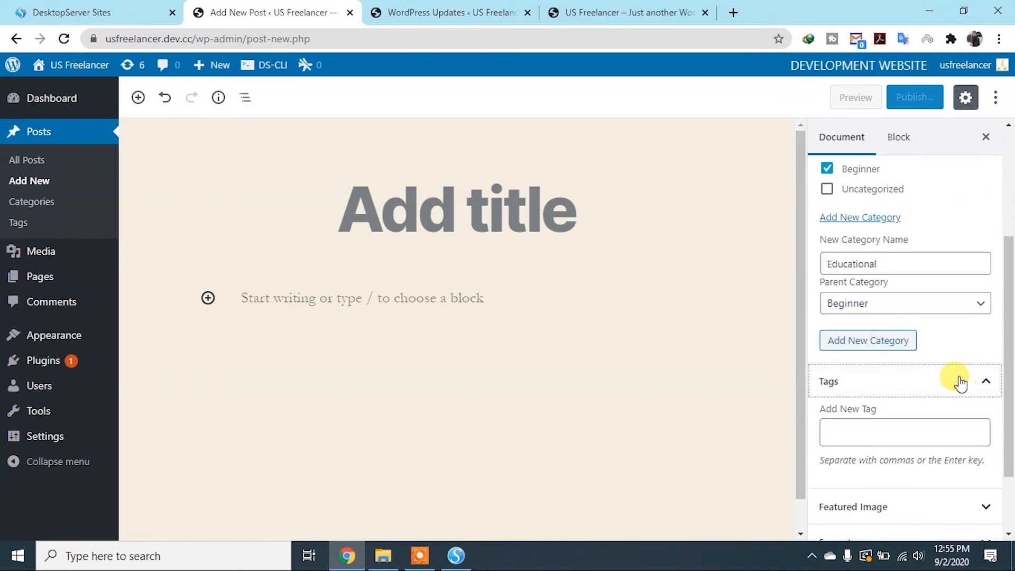
scroll(951, 383, "down", 2)
left_click(875, 341)
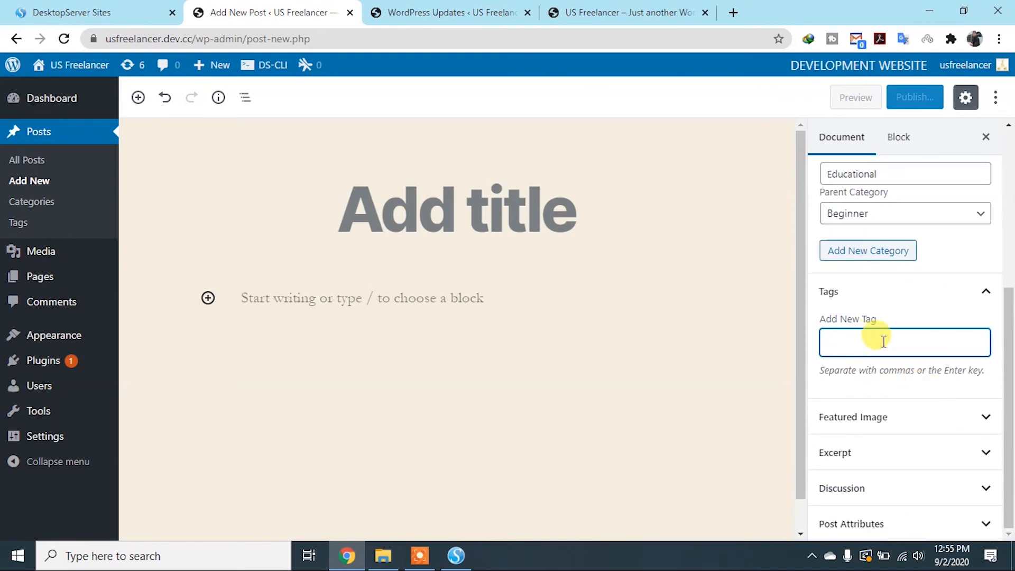
Start setting a featured image for the post, view the Media Library, and return to the file upload view
left_click(975, 420)
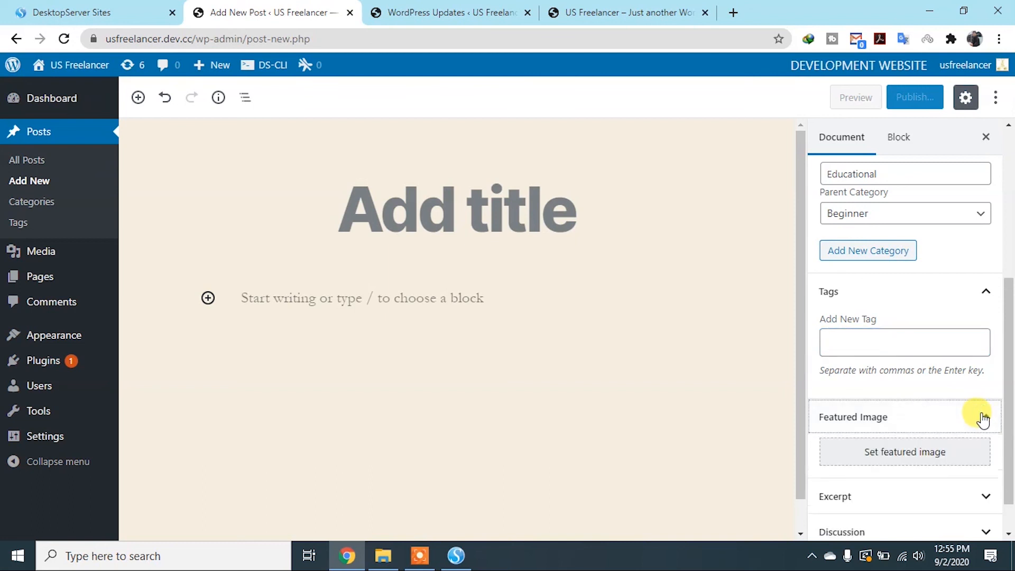
left_click(911, 453)
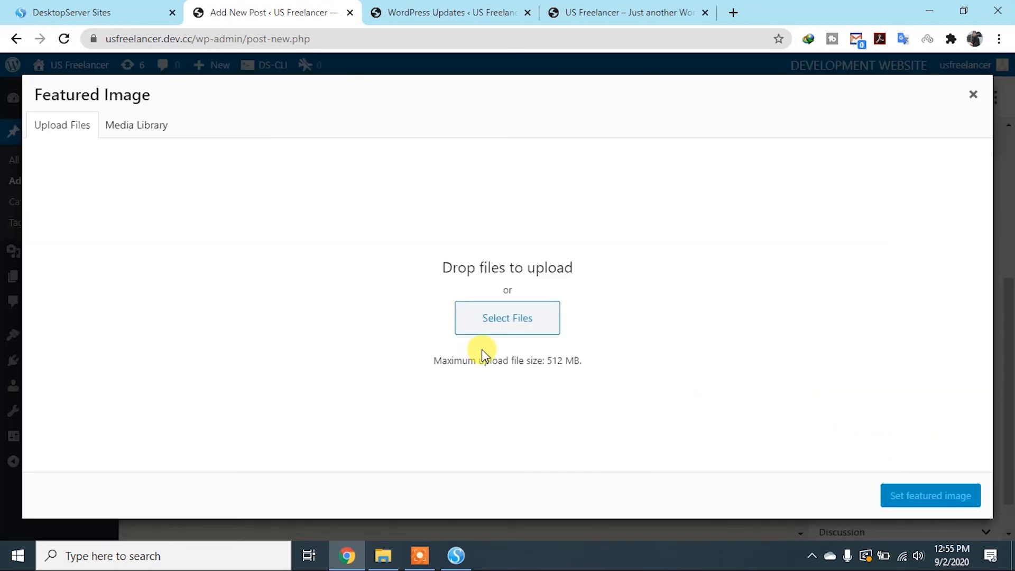
left_click(144, 125)
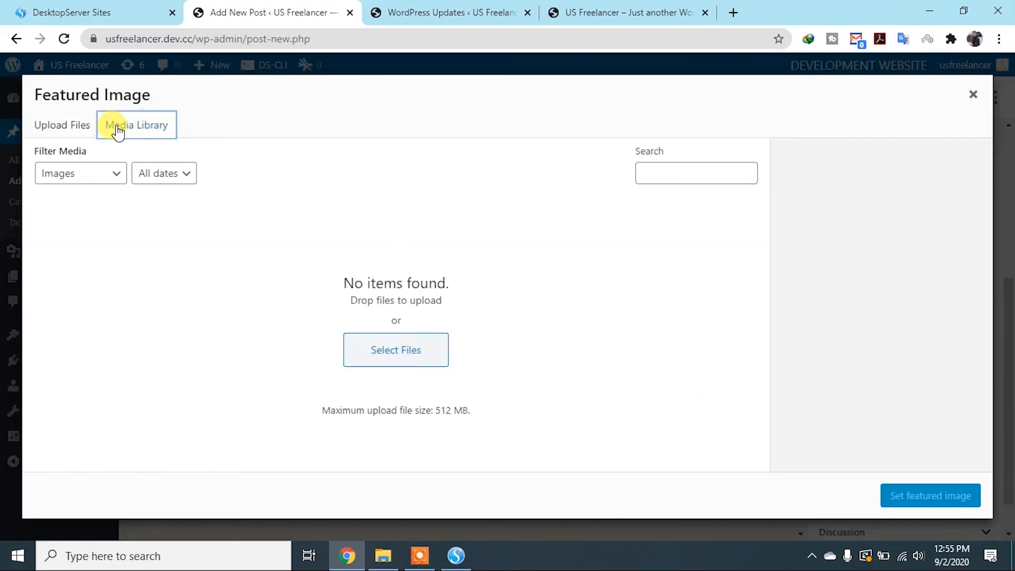
left_click(77, 131)
Upload the image Untitled-1.png from the illustrator folder
left_click(498, 324)
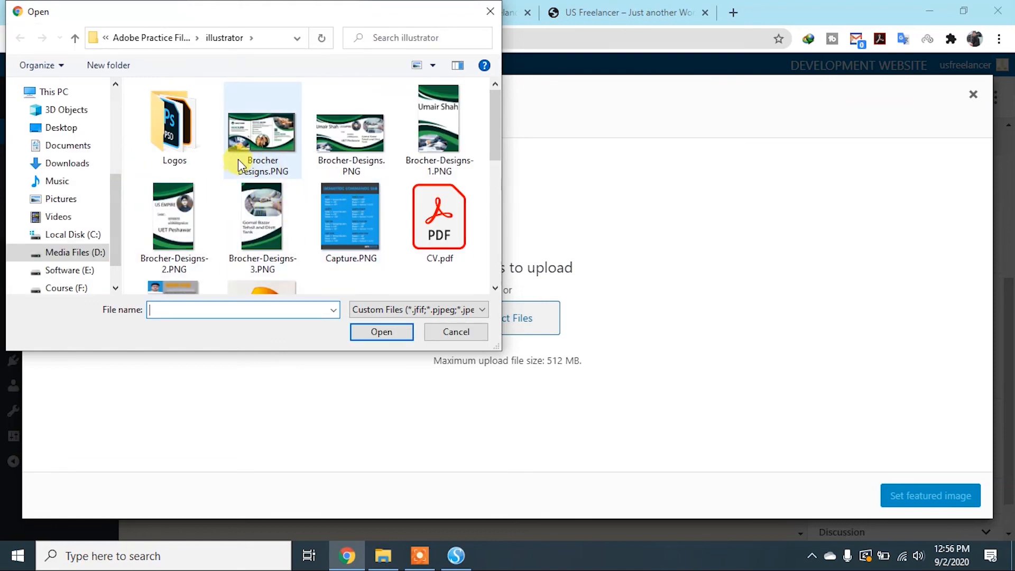
scroll(238, 159, "down", 3)
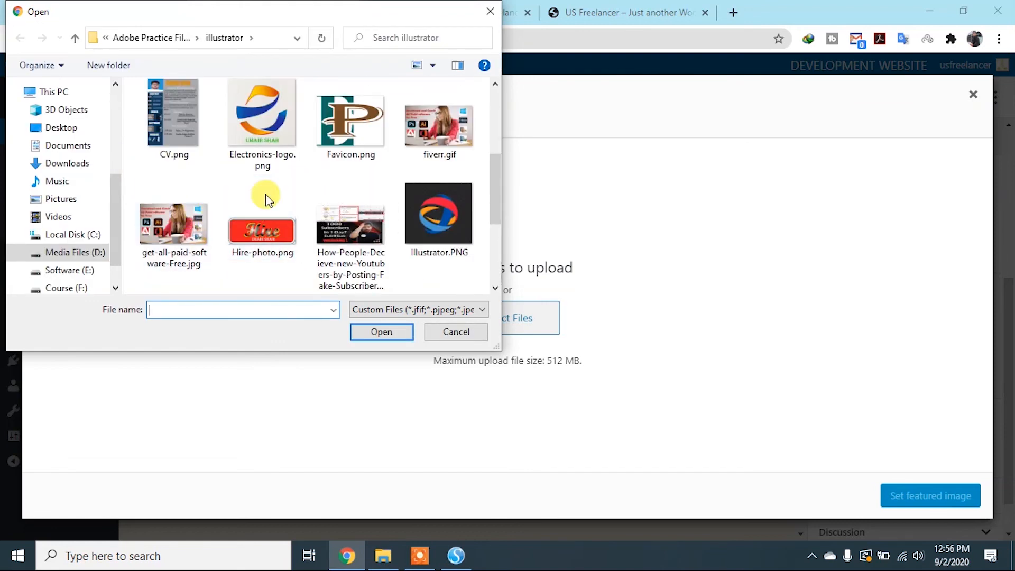
scroll(344, 199, "down", 1)
scroll(424, 200, "down", 1)
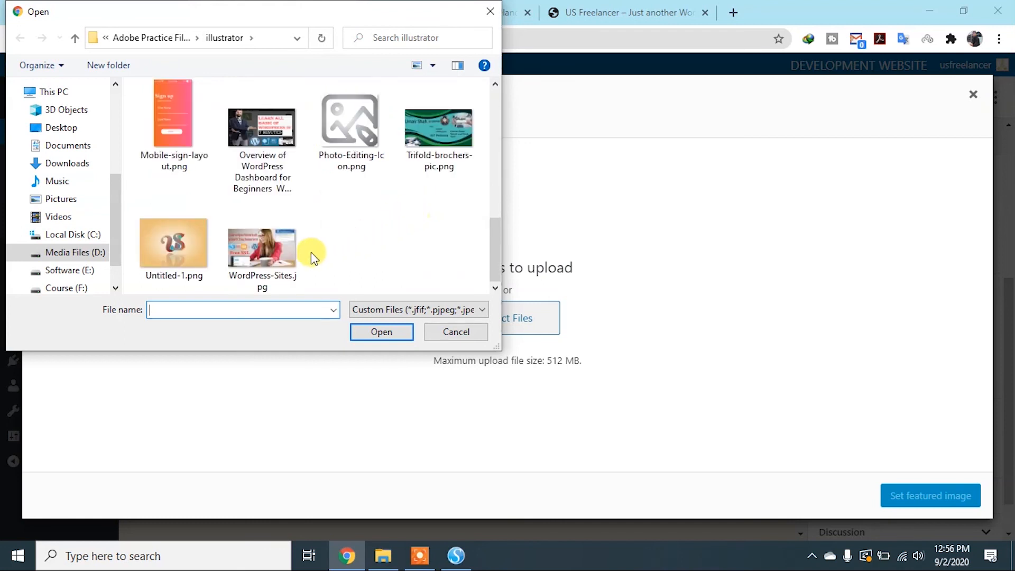
scroll(256, 265, "up", 5)
scroll(254, 248, "down", 5)
double_click(186, 242)
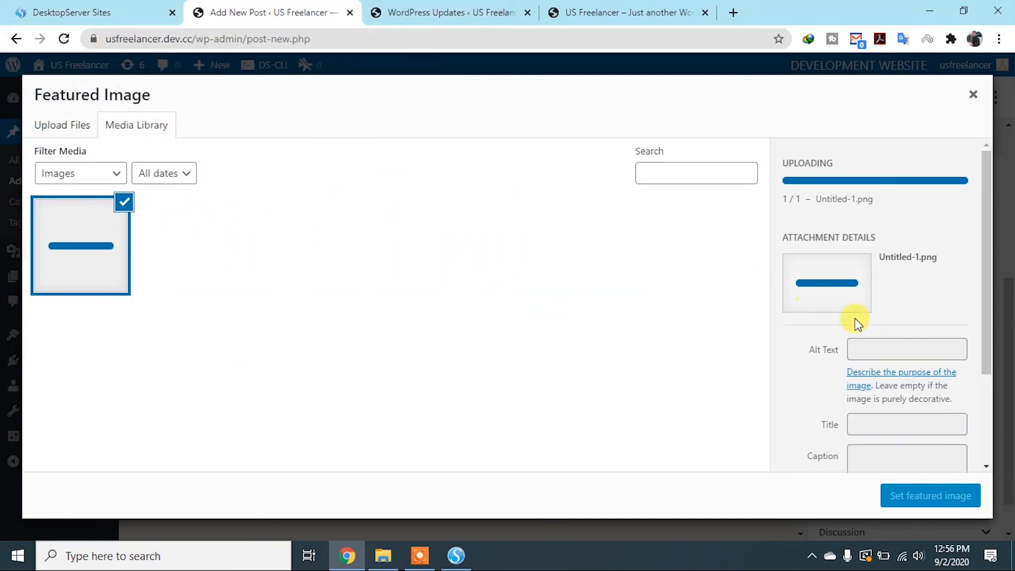
Go through the image's alt text, title, caption and description fields, and set Untitled-1.png as the featured image
left_click(862, 290)
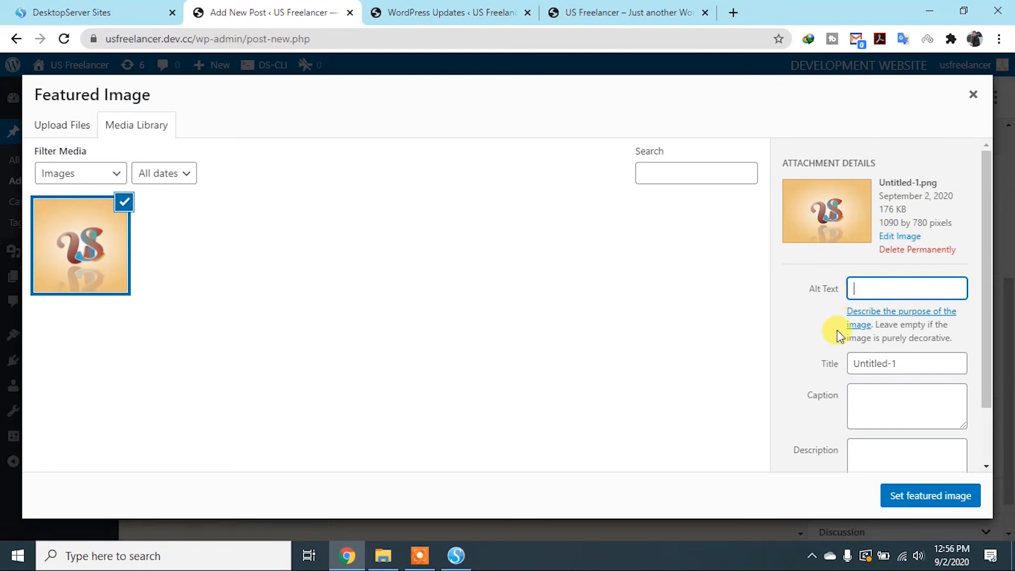
scroll(846, 347, "down", 2)
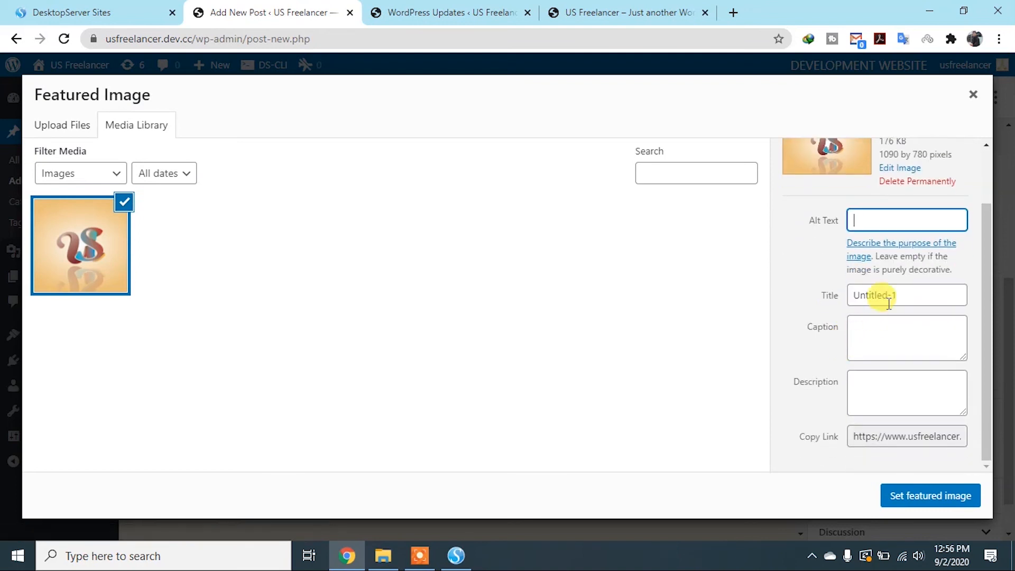
left_click_drag(901, 294, 844, 296)
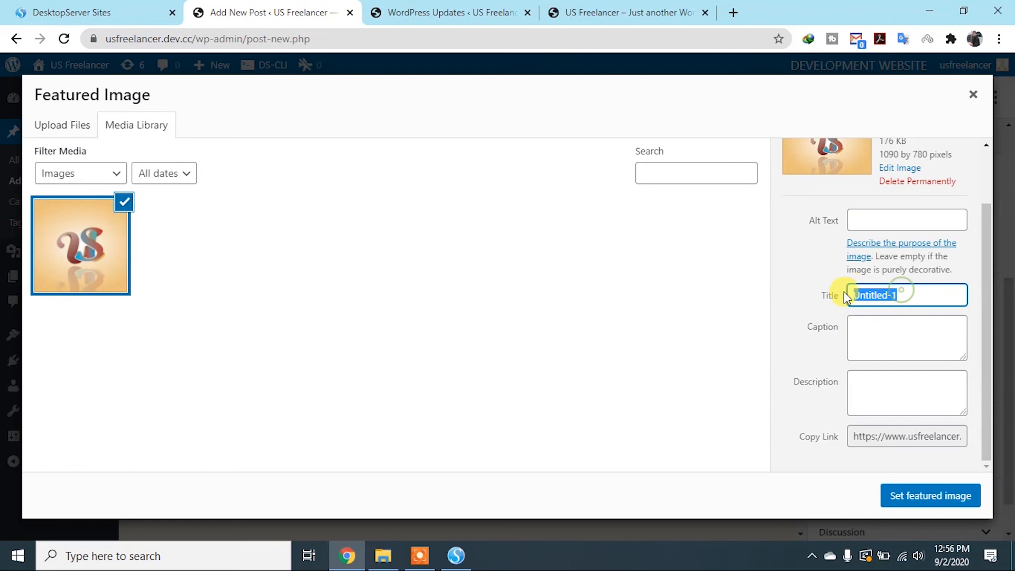
left_click(878, 347)
left_click(878, 391)
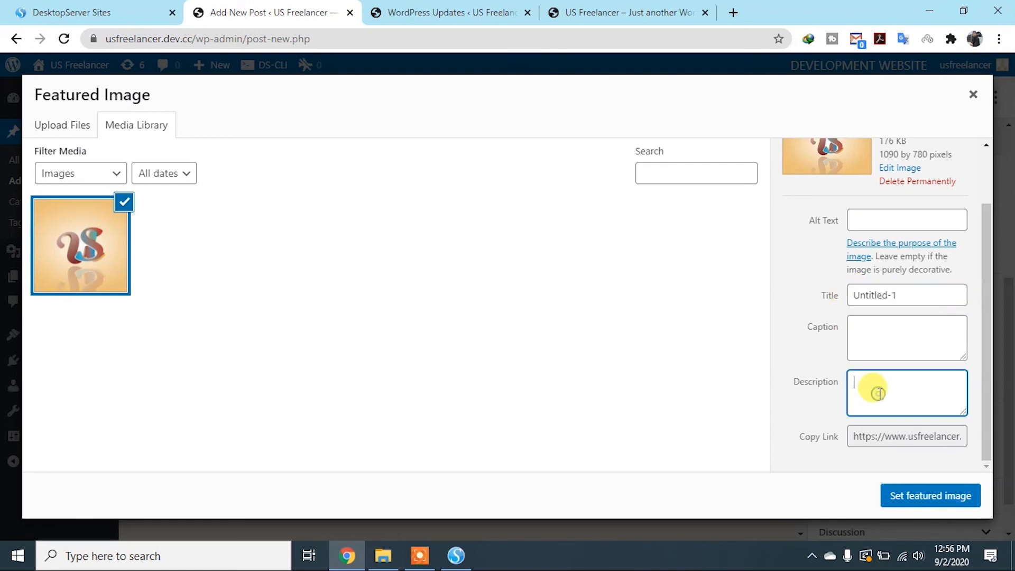
left_click(957, 488)
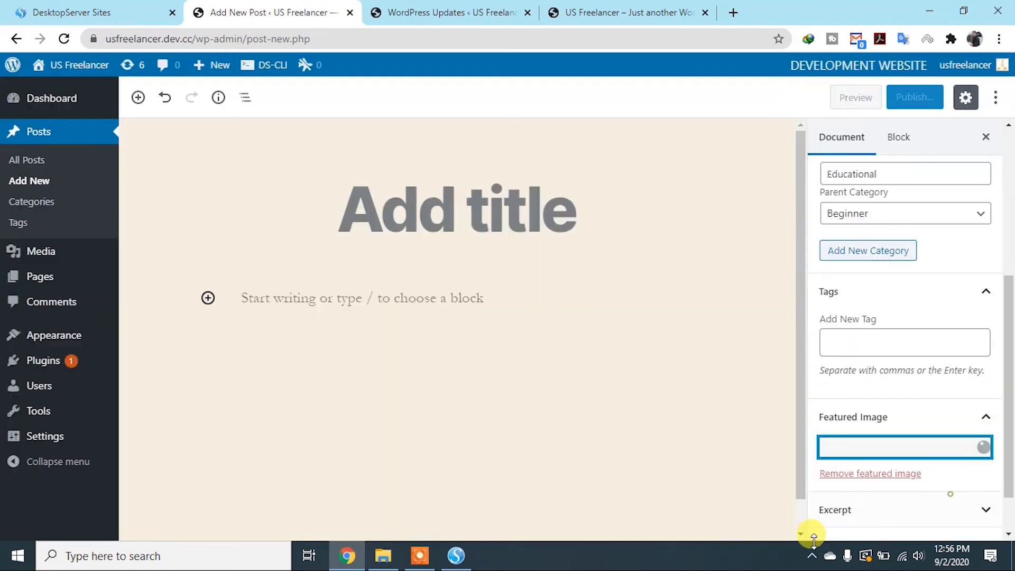
Look over the featured image options, expand the Excerpt settings, and place the cursor in the excerpt field
scroll(788, 383, "down", 1)
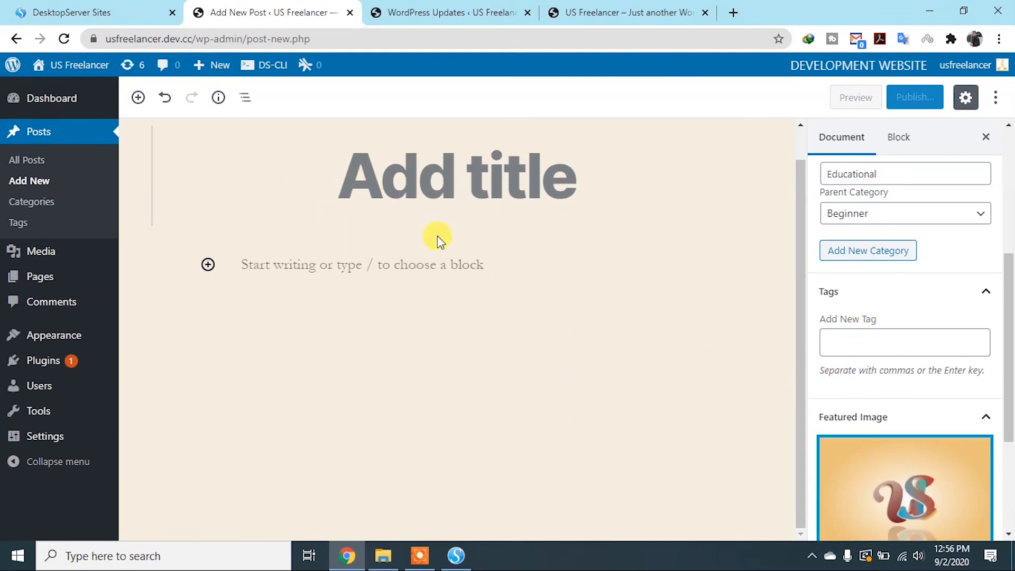
scroll(859, 406, "down", 1)
scroll(858, 406, "down", 2)
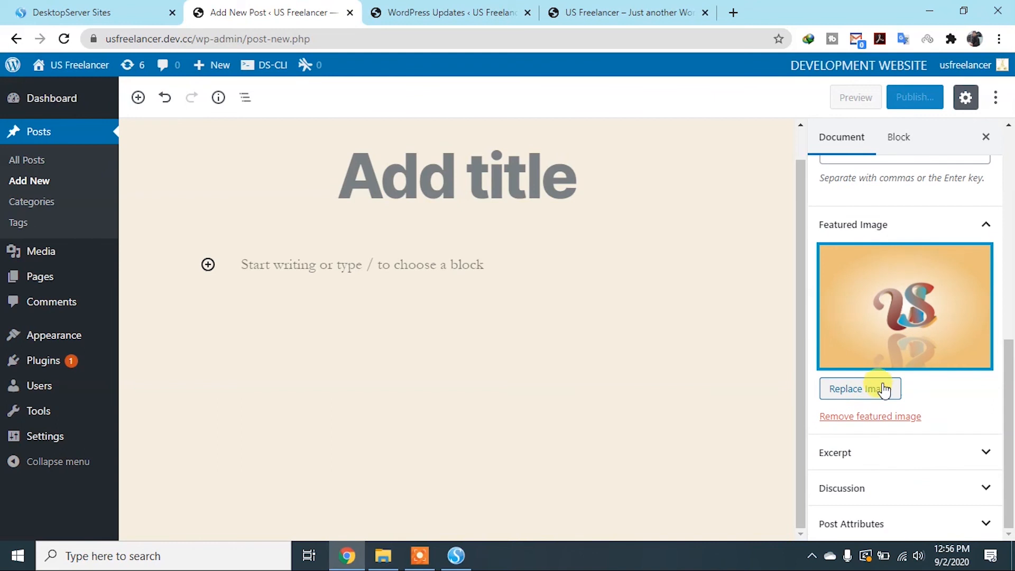
left_click(969, 455)
scroll(856, 453, "down", 2)
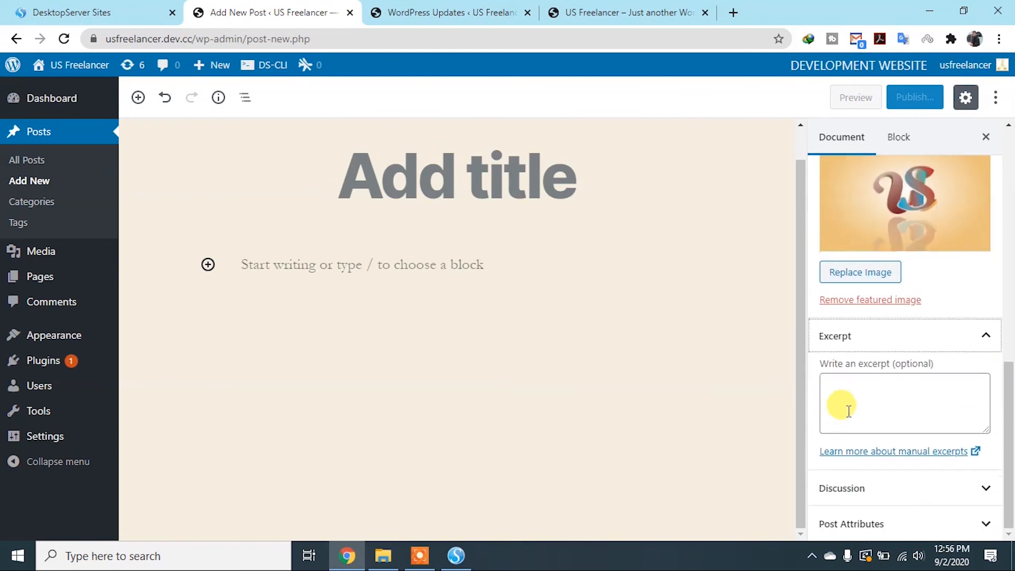
left_click(838, 389)
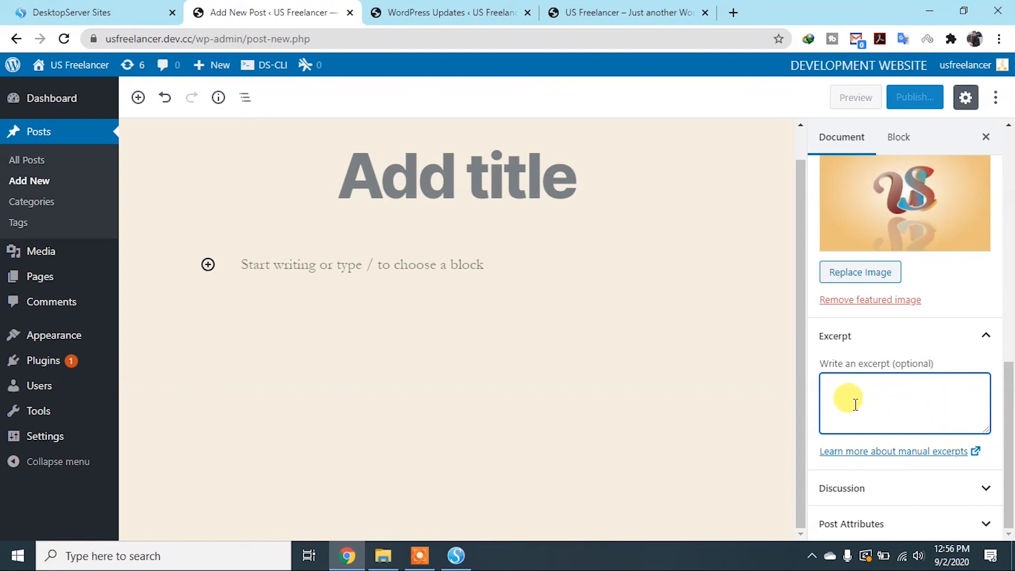
Examine the post's Discussion settings and the Post Attributes template choices, keeping the Default template
left_click(987, 497)
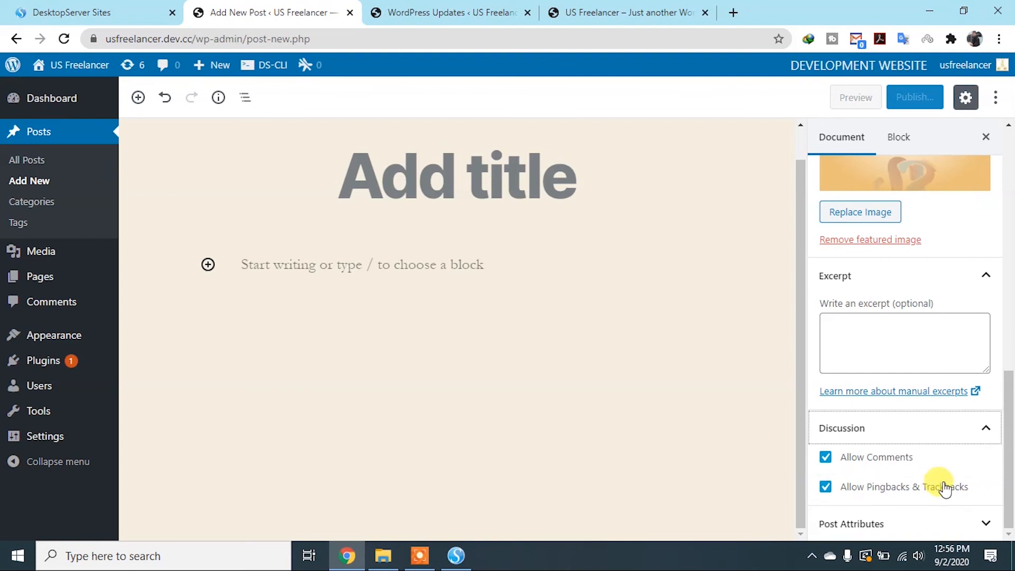
left_click(982, 523)
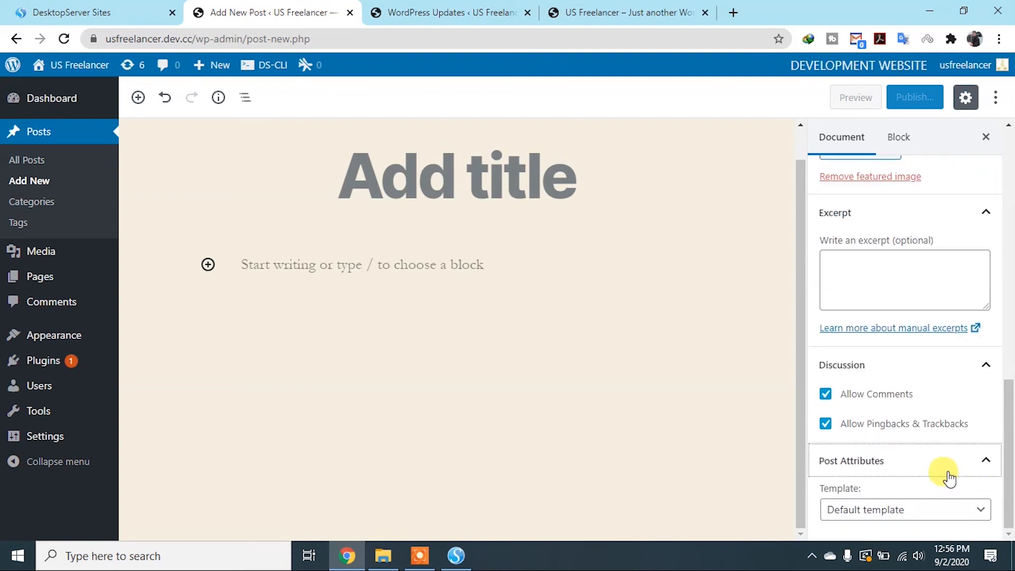
left_click(980, 509)
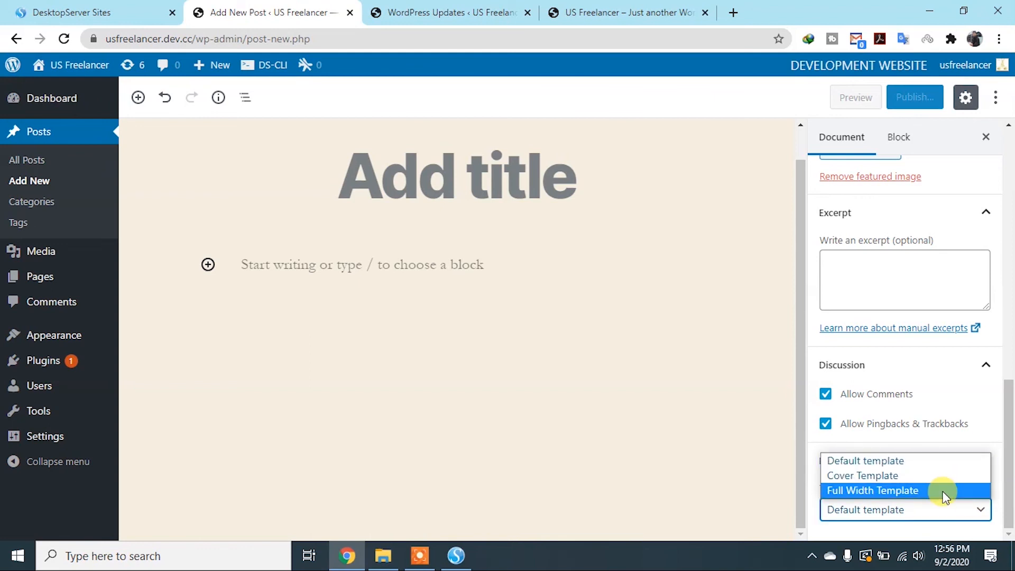
left_click(827, 460)
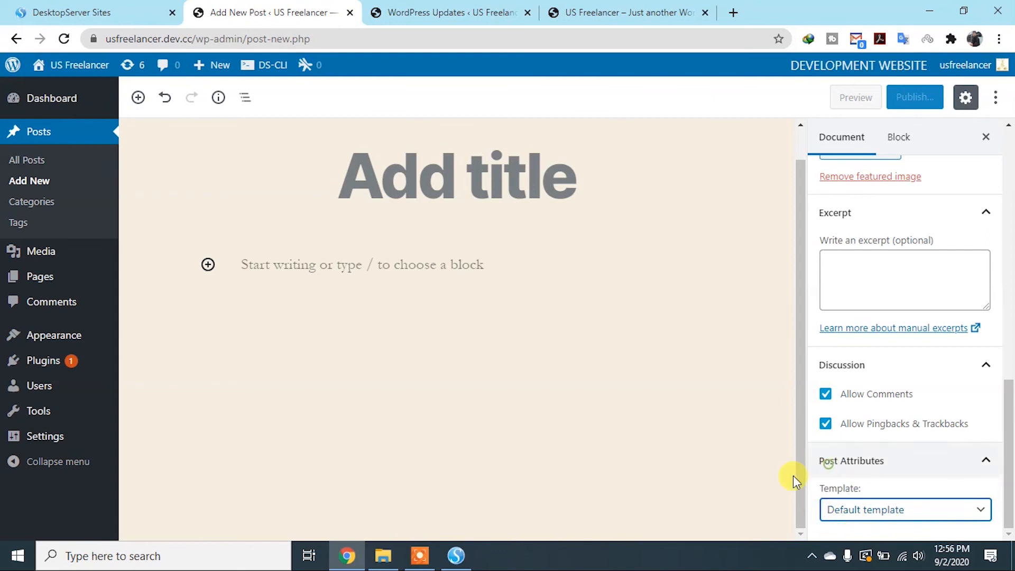
scroll(727, 465, "up", 1)
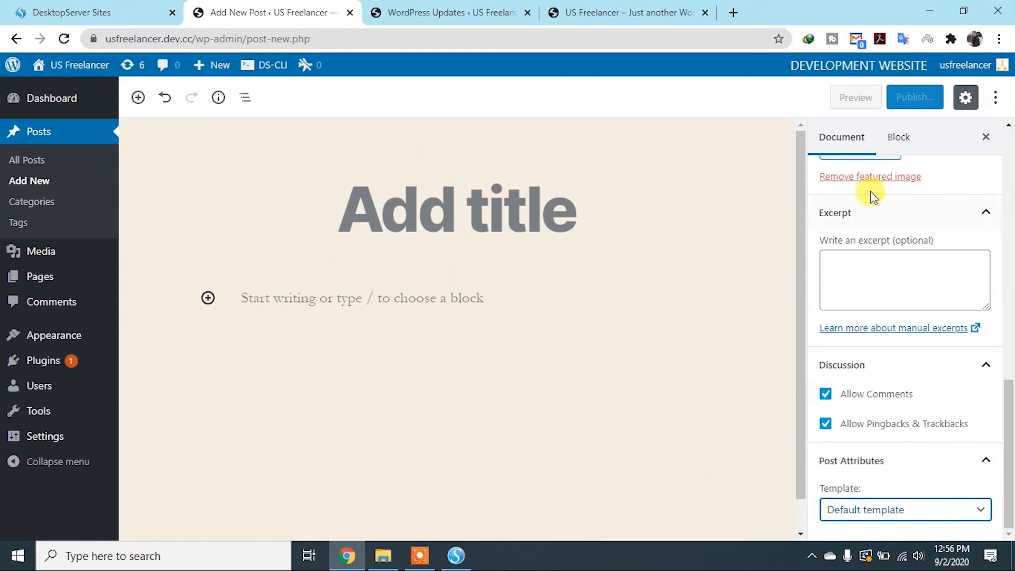
View the block settings and insert an Image block into the post
left_click(899, 139)
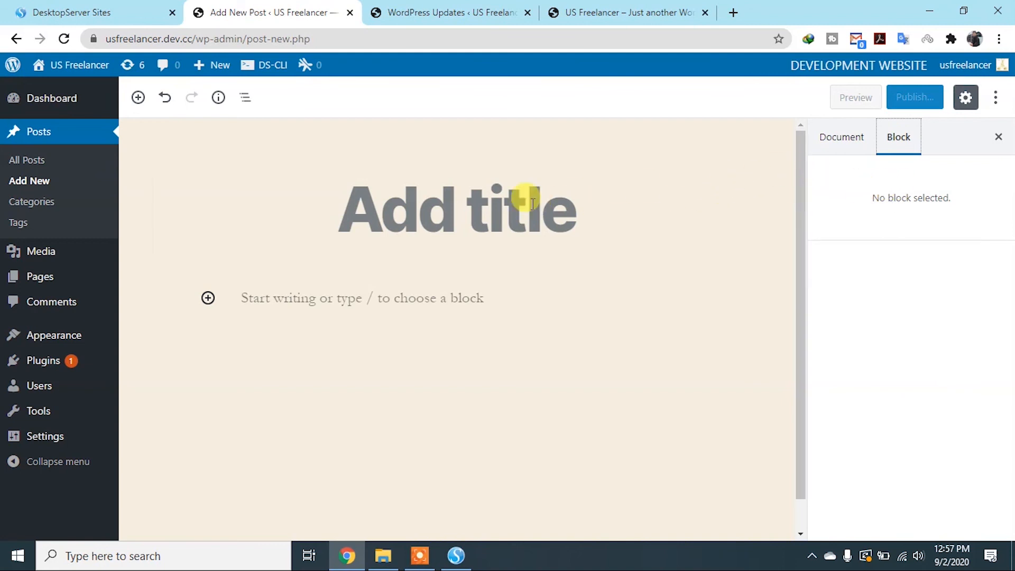
left_click(138, 97)
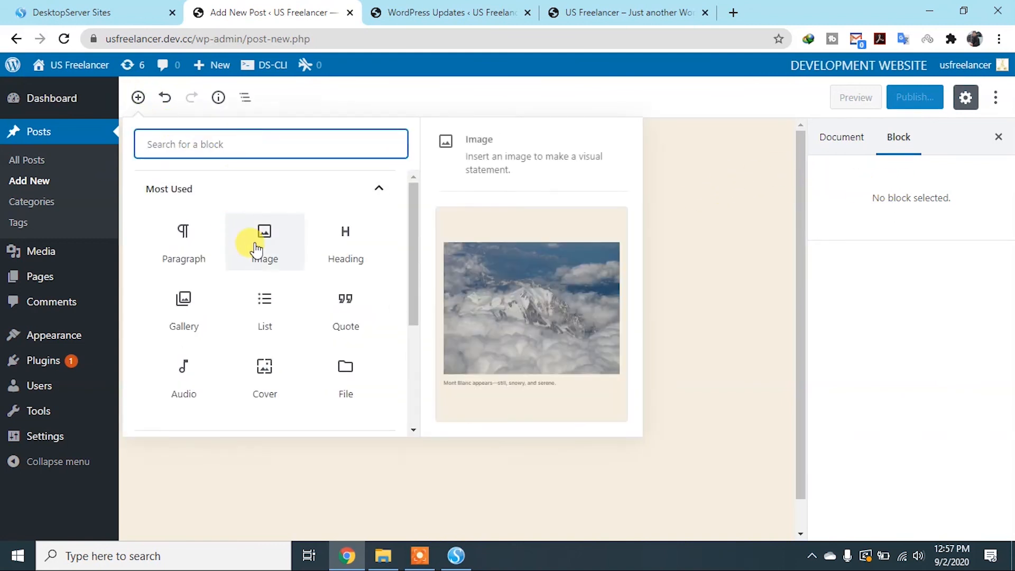
left_click(255, 241)
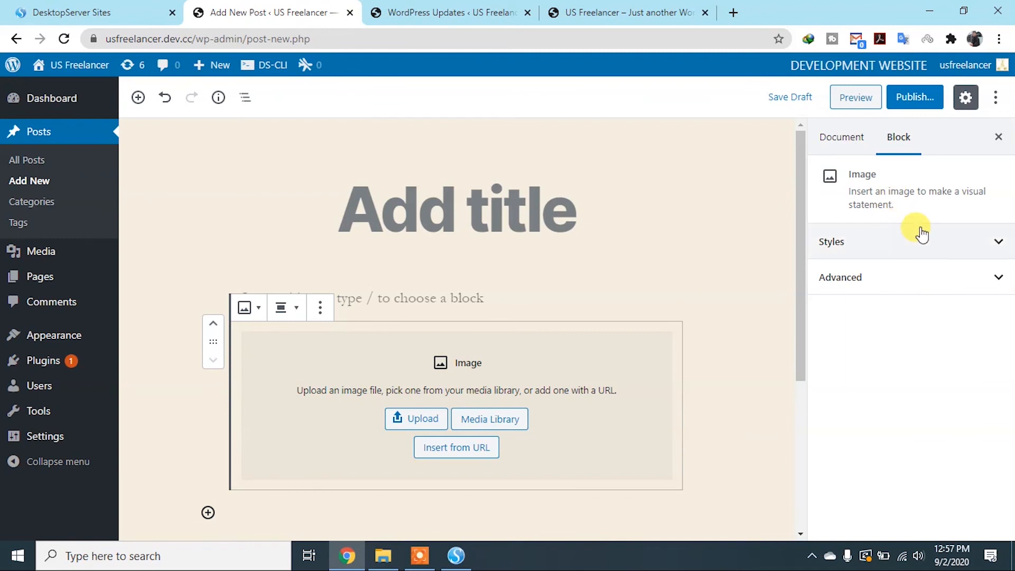
Try Circle Mask as the Image block's default style and reset the default style to Not set
left_click(993, 251)
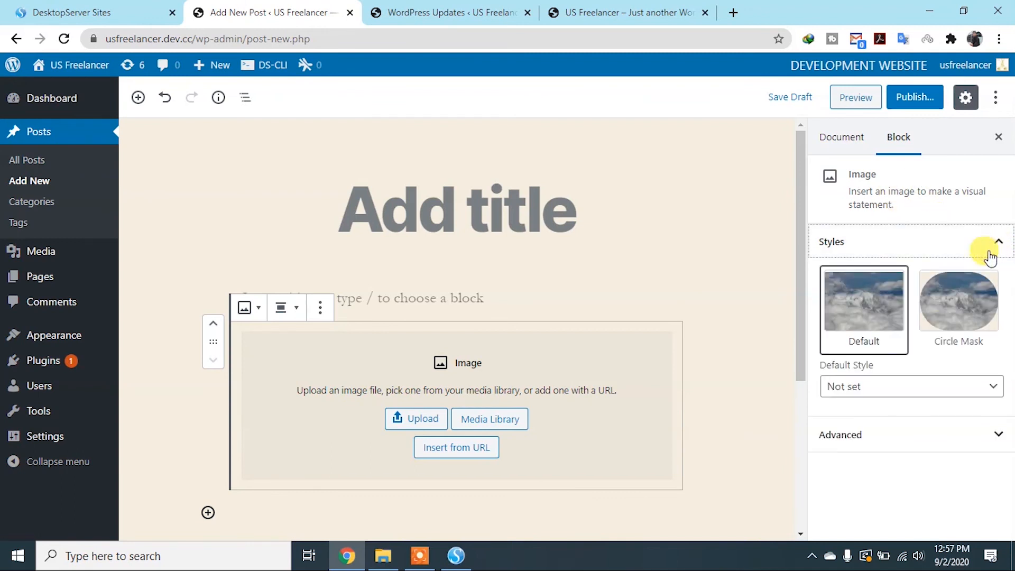
left_click(979, 389)
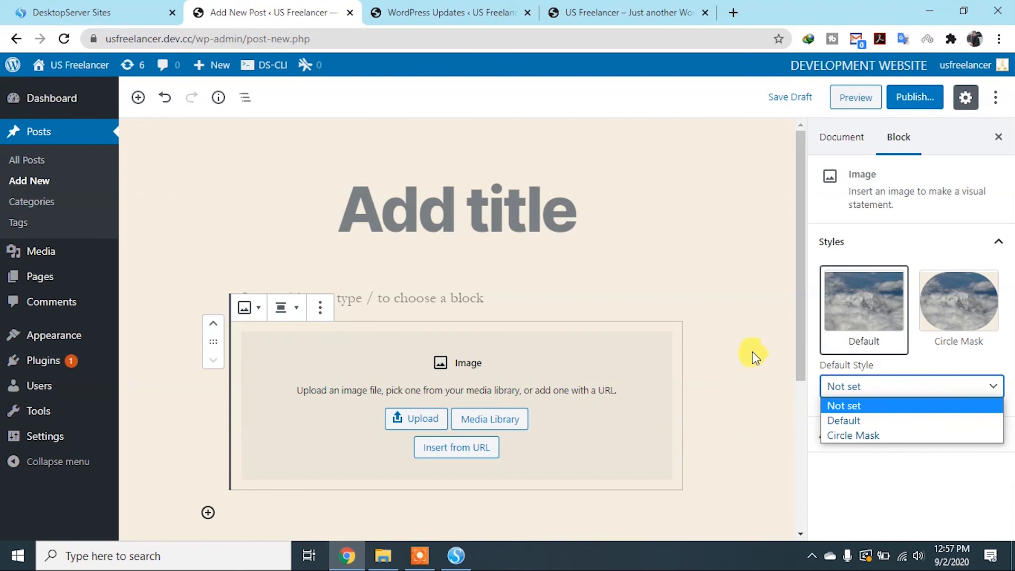
left_click(841, 435)
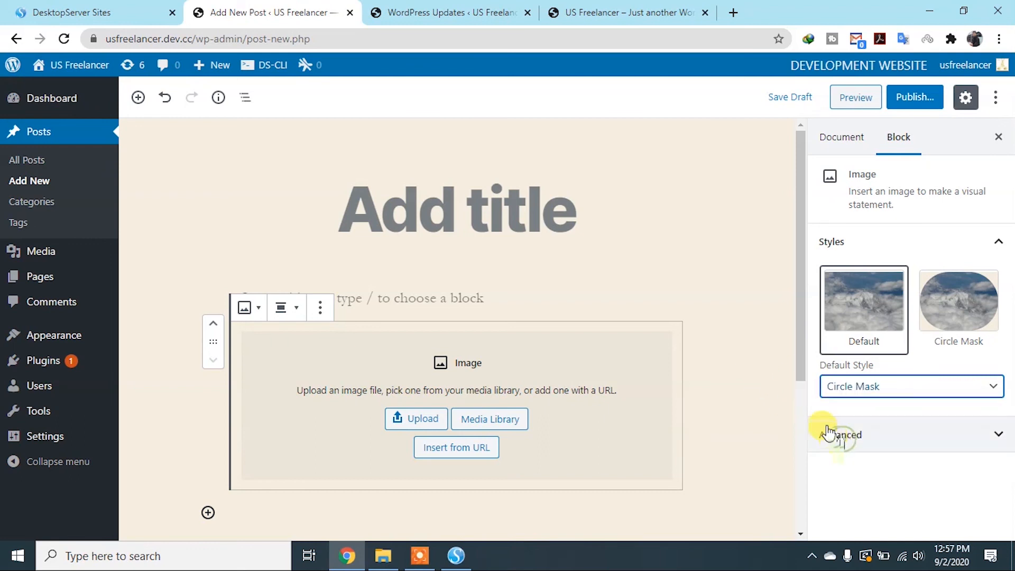
left_click(858, 391)
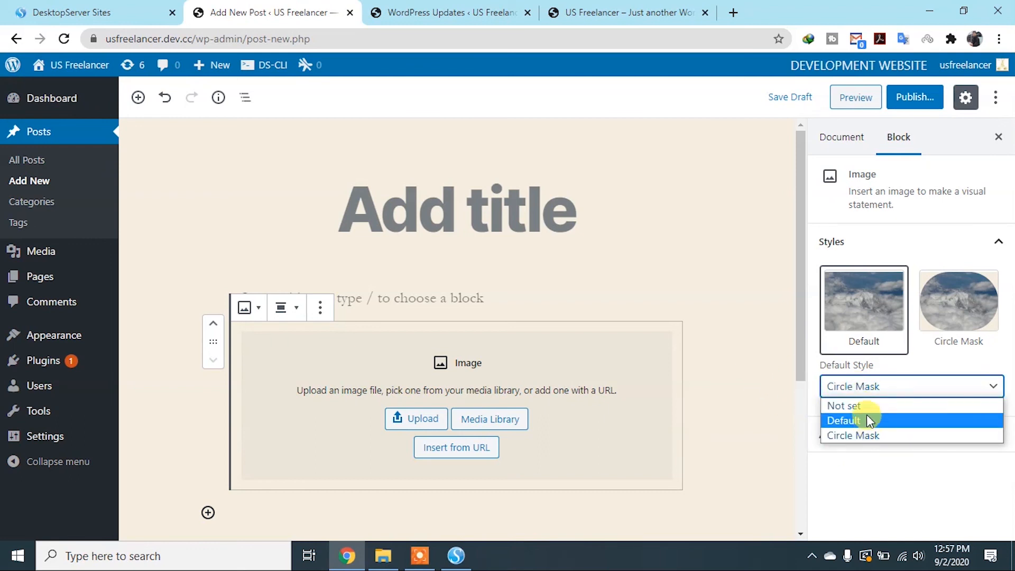
left_click(860, 406)
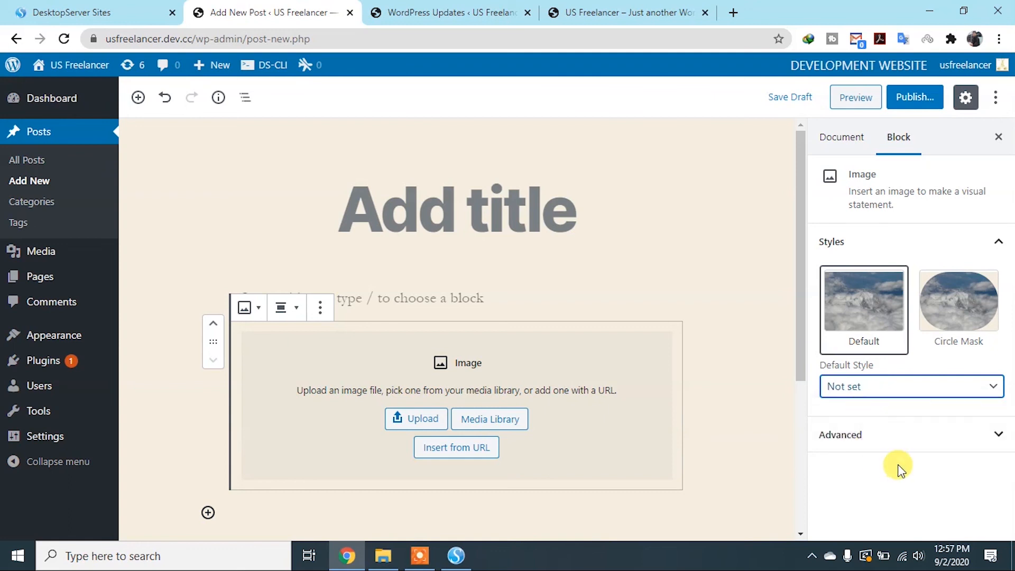
Examine the Image block's advanced setting for additional CSS classes and close the settings sidebar
left_click(946, 436)
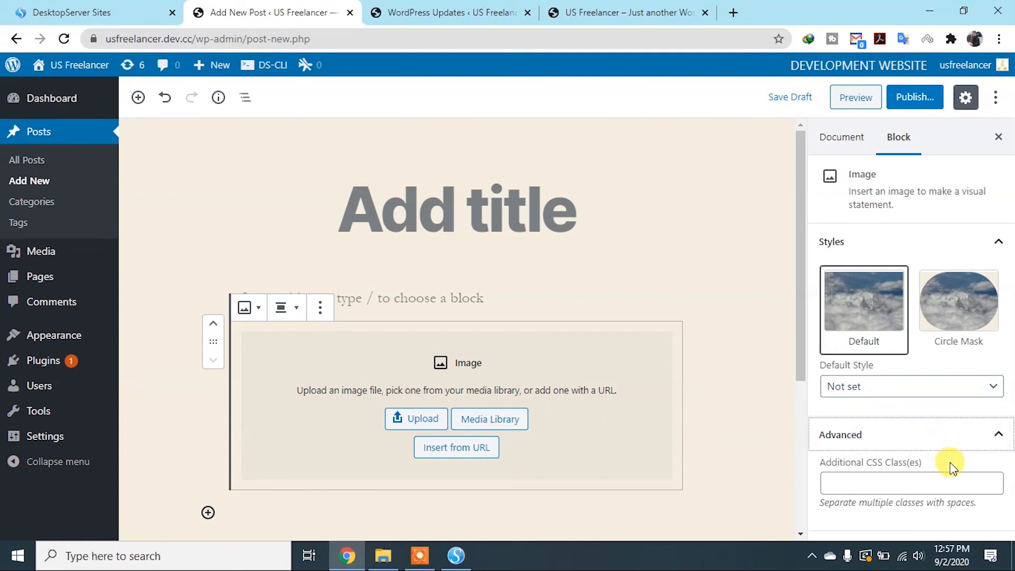
left_click(907, 483)
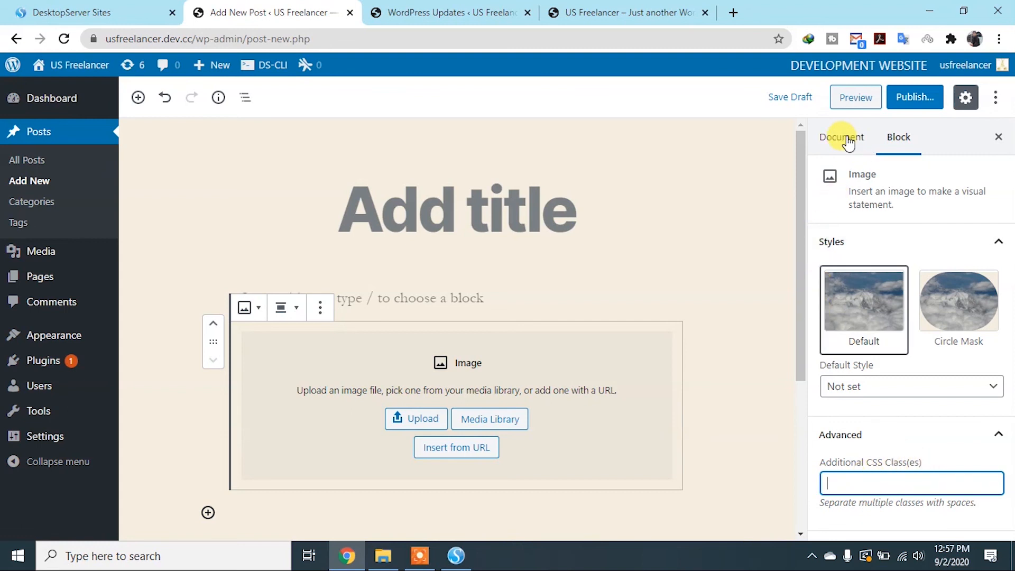
left_click(998, 138)
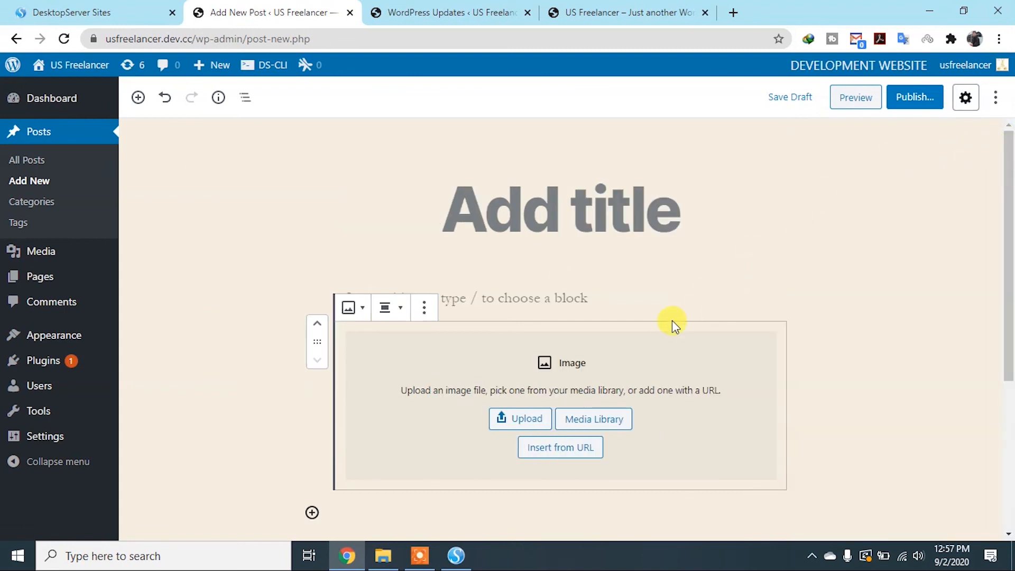
Try to insert an image into the Image block from a copied URL
scroll(666, 327, "down", 3)
scroll(582, 330, "up", 1)
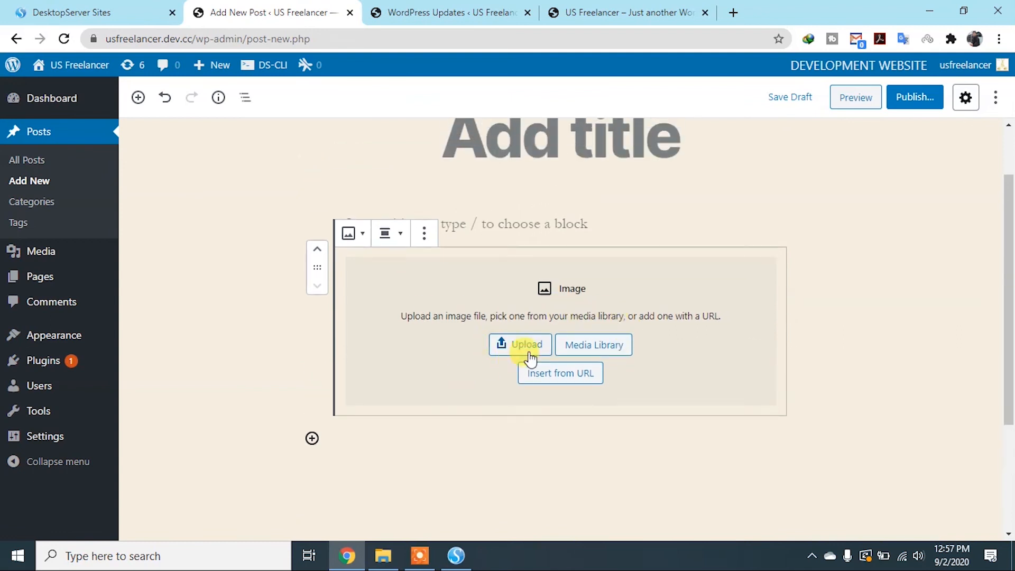
left_click(552, 380)
key("ctrl+v")
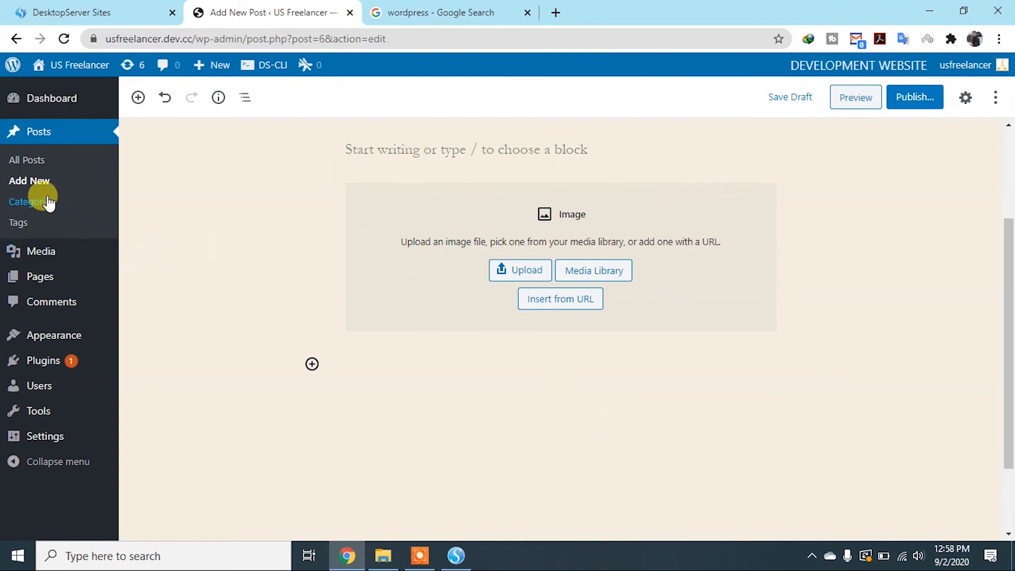
Reopen the post's document settings and look through them, including the permalink
scroll(178, 176, "up", 3)
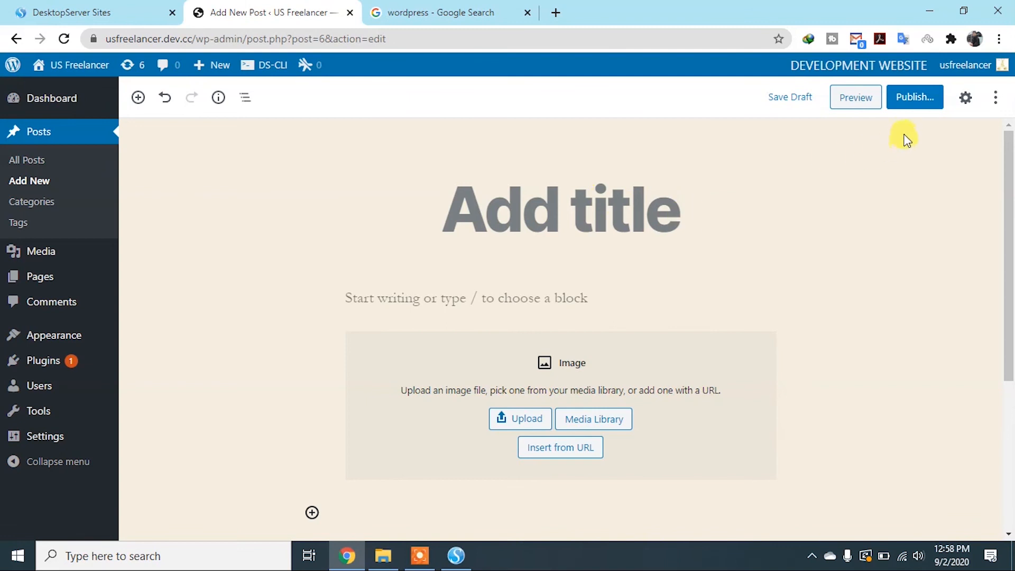
left_click(966, 98)
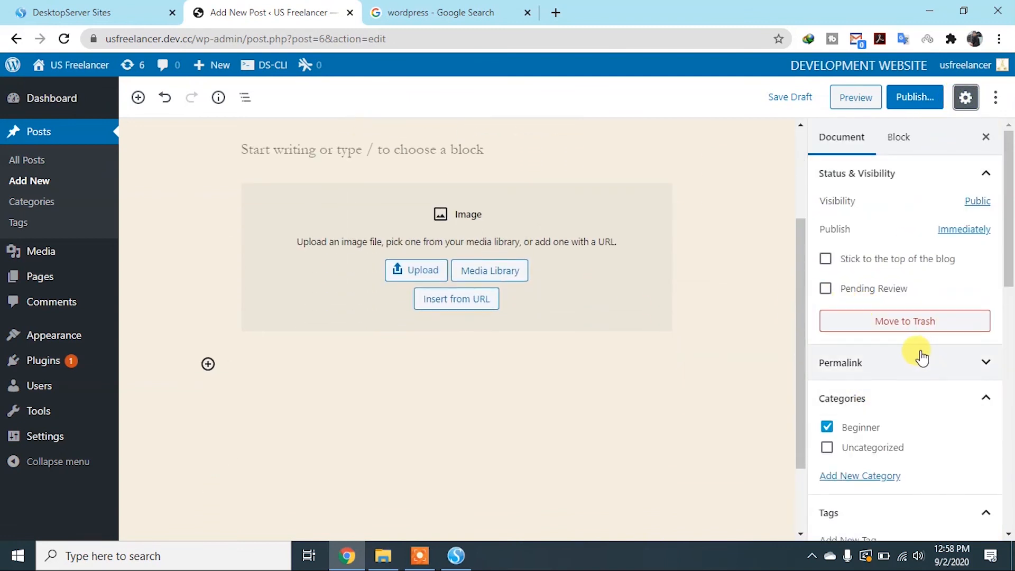
left_click(980, 364)
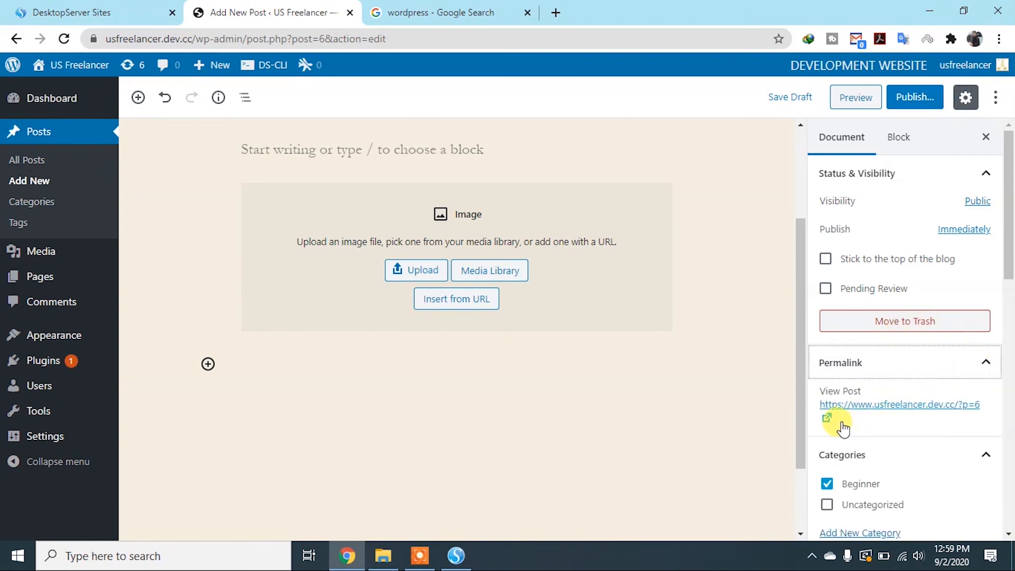
scroll(829, 419, "down", 6)
Insert a Heading block below the image, set its level to H1, and open its additional text formatting options
left_click(138, 97)
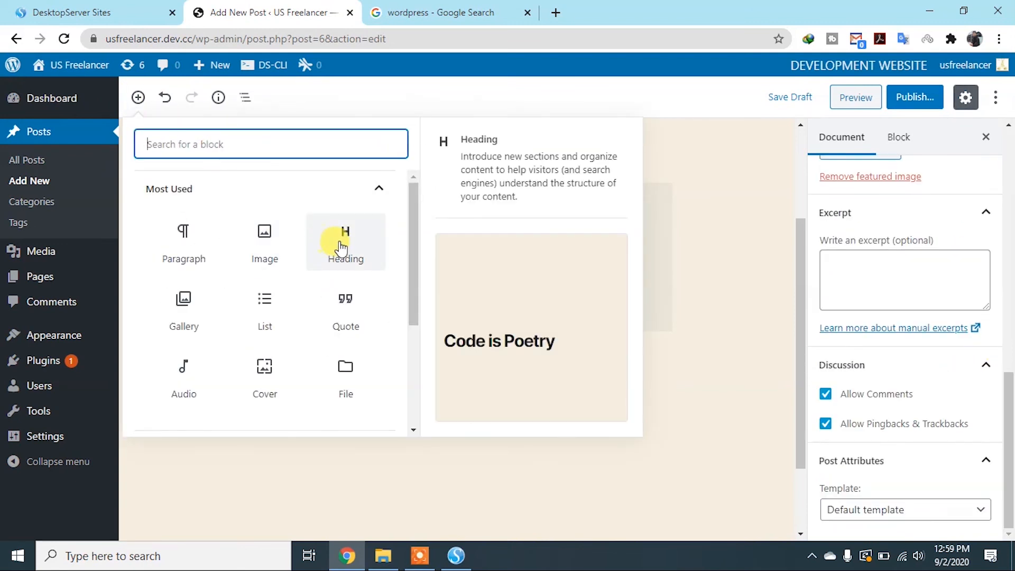
left_click(338, 247)
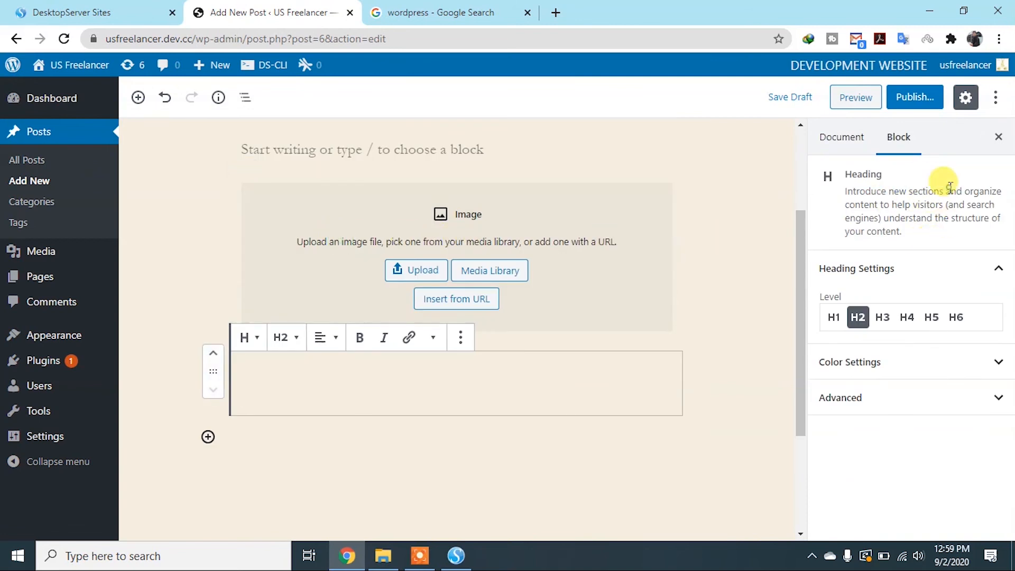
left_click(955, 317)
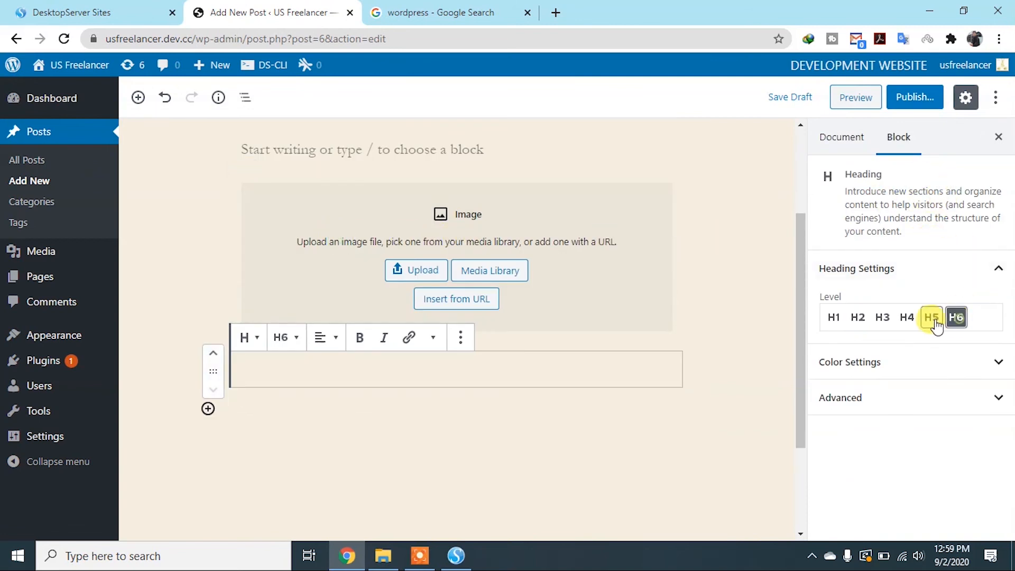
left_click(833, 317)
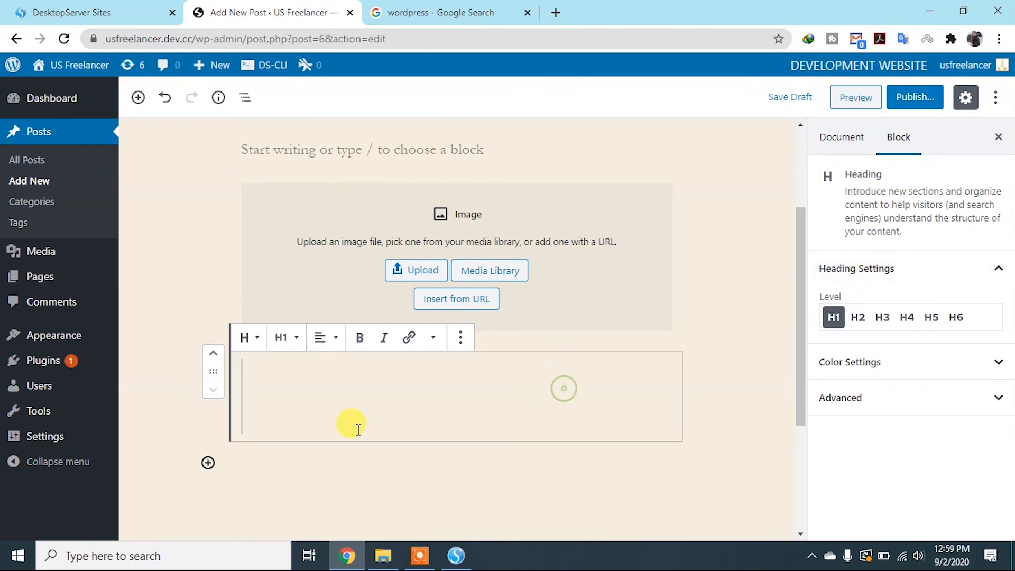
left_click(433, 339)
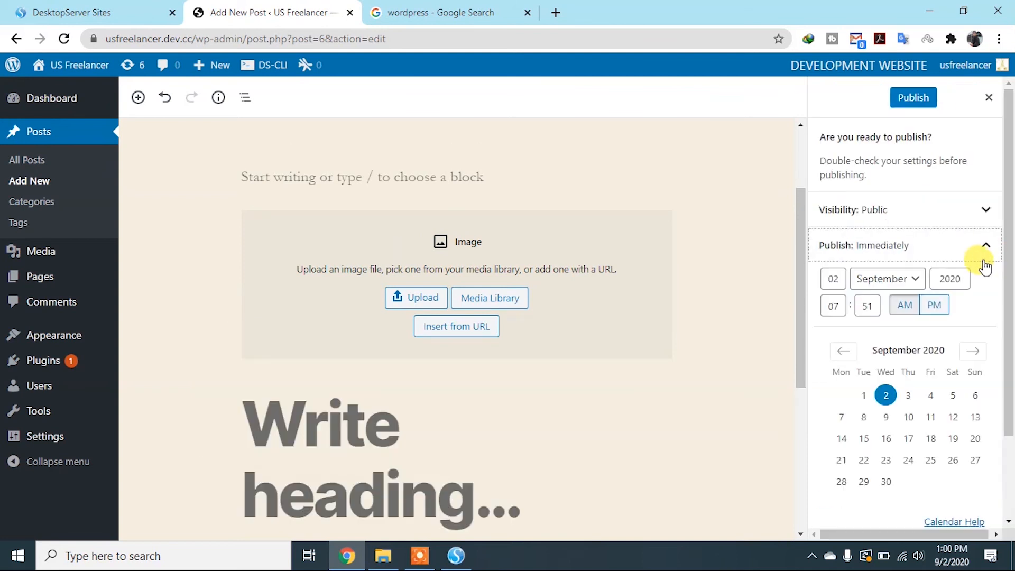
Collapse the publish date settings and examine the visibility options in the pre-publish checks
left_click(985, 246)
left_click(990, 209)
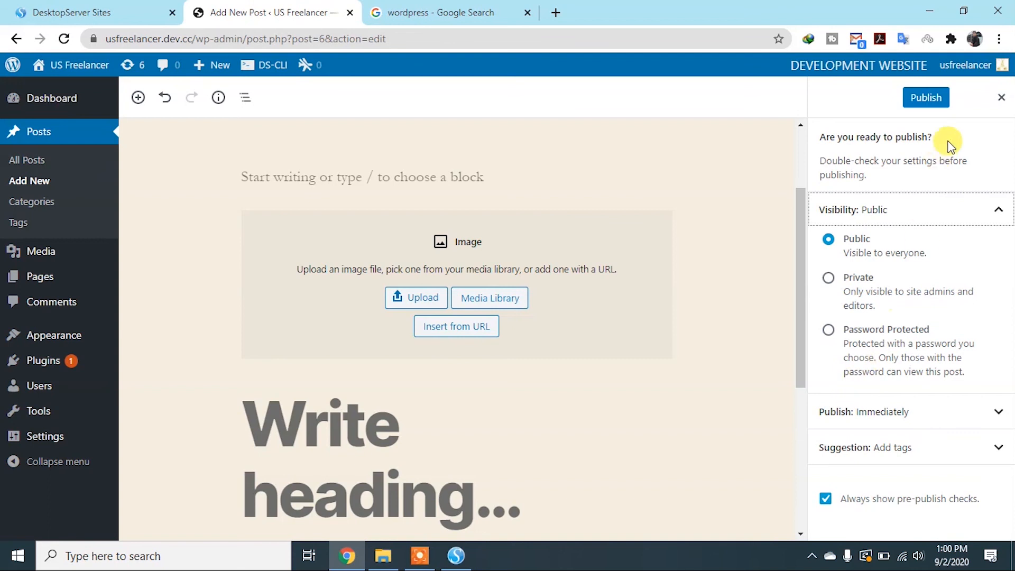
Title the post "US Freelancer" and update it, then look over its document settings
left_click(464, 199)
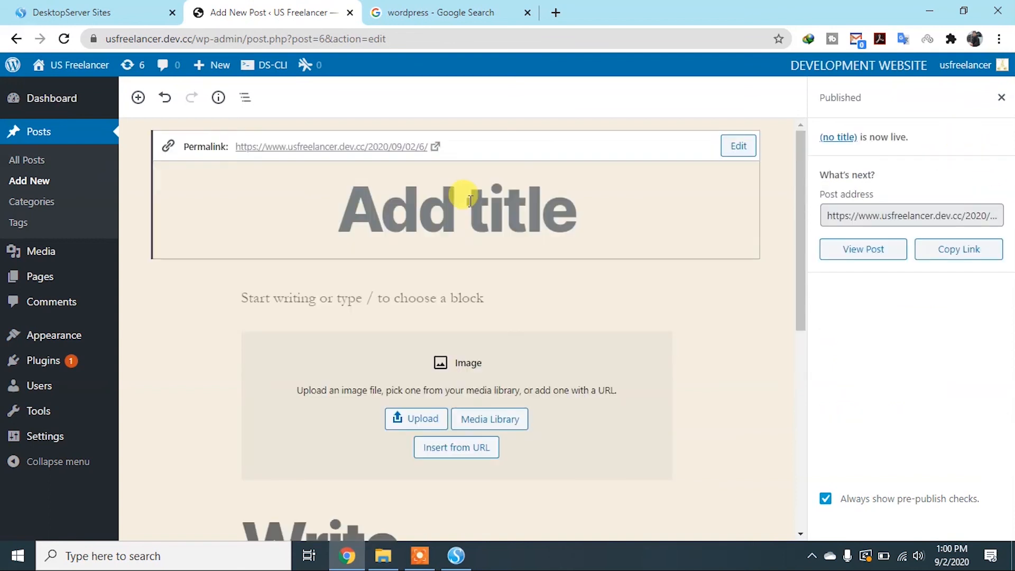
type("UD")
key("BackSpace")
type("S Fre")
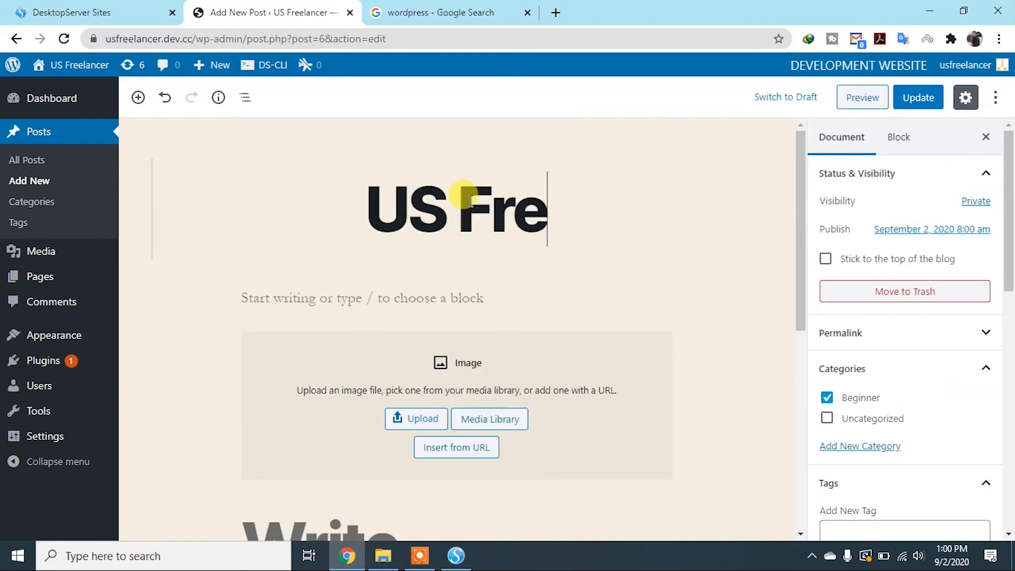
type("elancer")
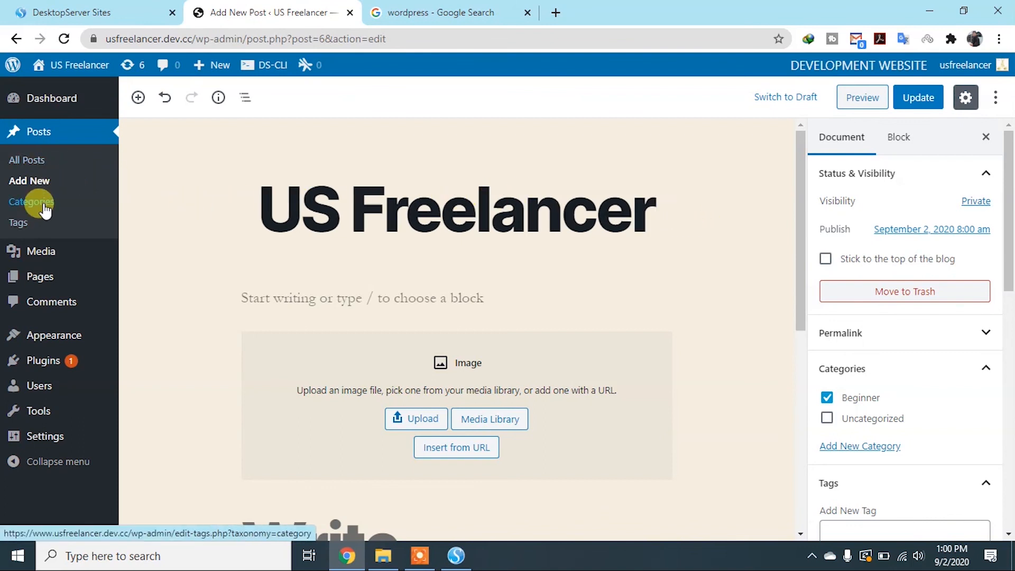
left_click(919, 101)
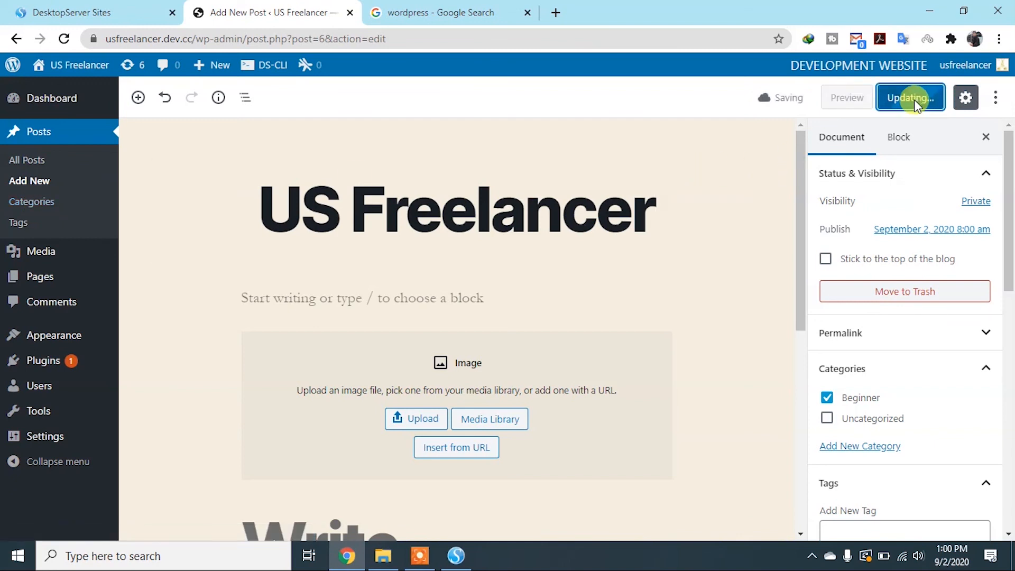
scroll(912, 317, "down", 2)
scroll(922, 307, "up", 2)
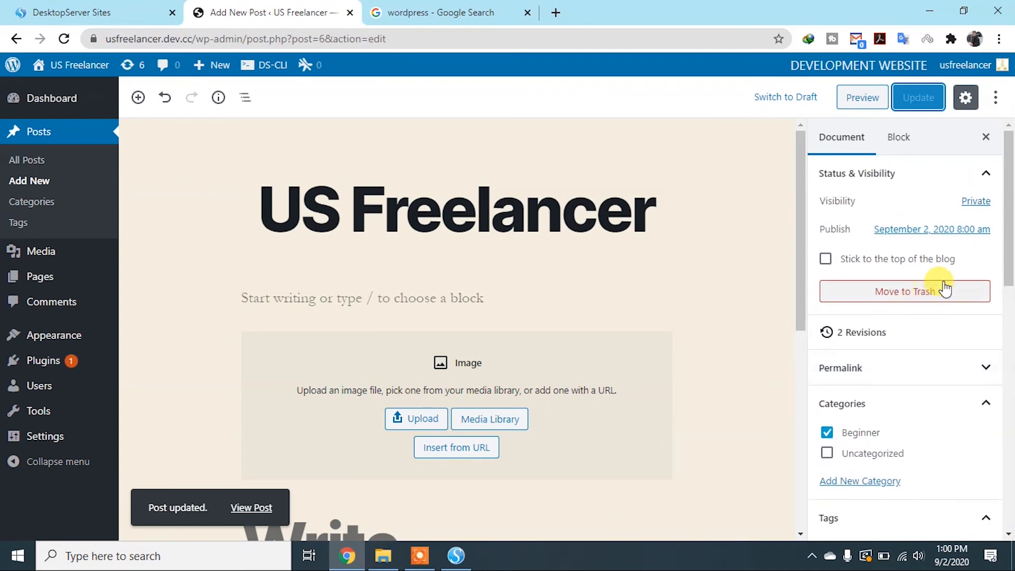
scroll(840, 370, "down", 5)
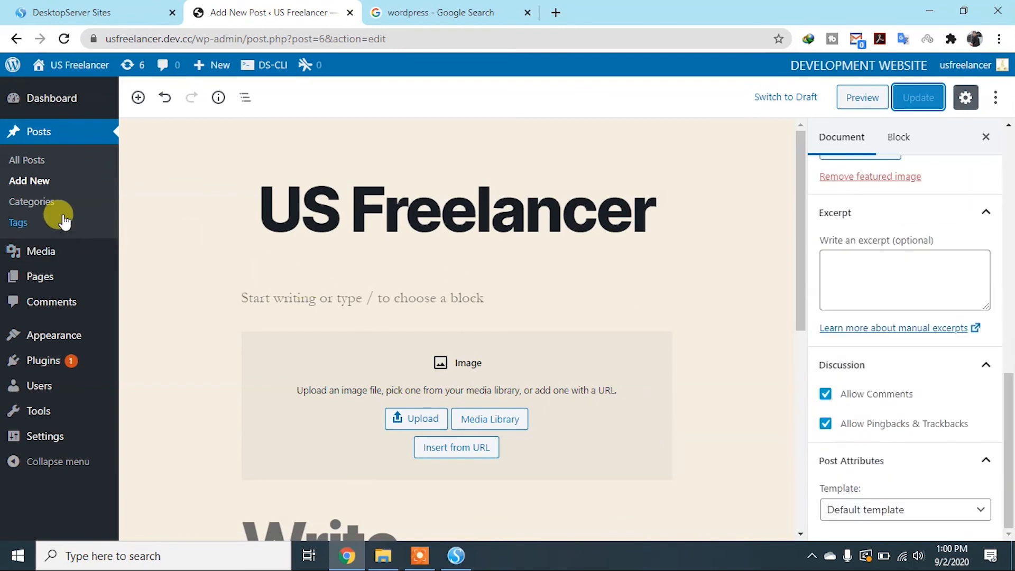
Open the post categories and enter "Wordpress for Beginners" as the name of a new category
left_click(51, 206)
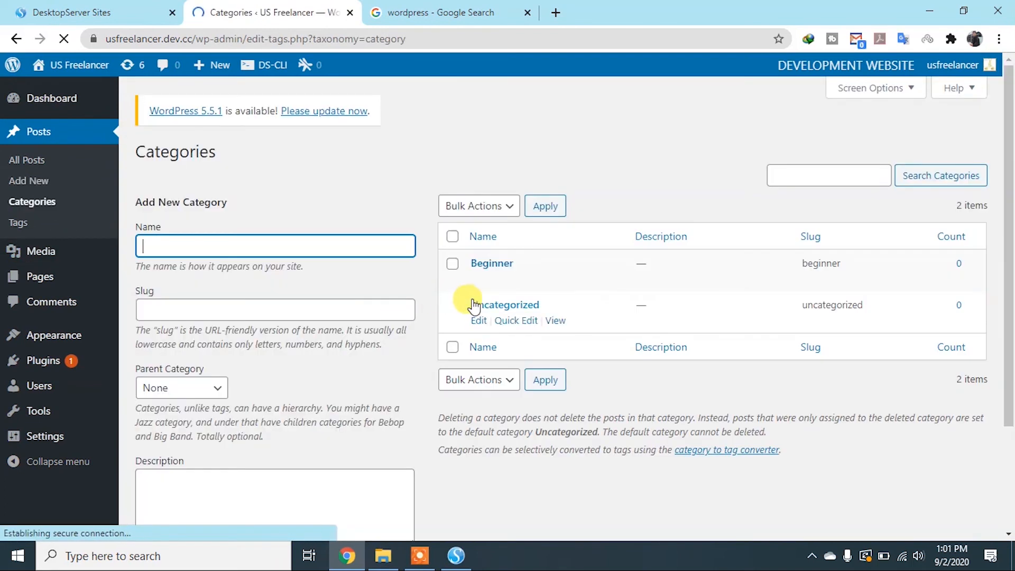
type("Wordp")
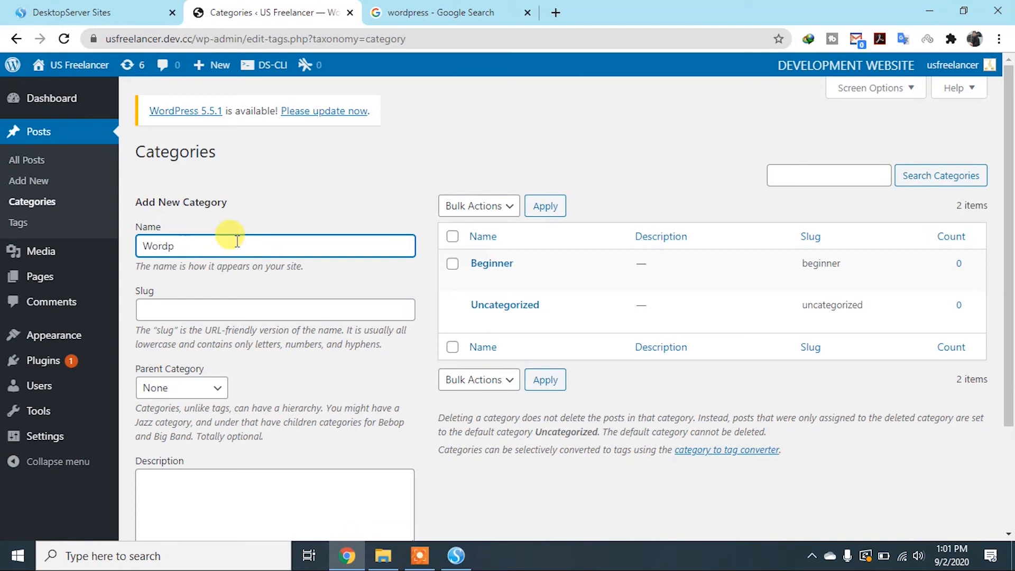
type("ress for")
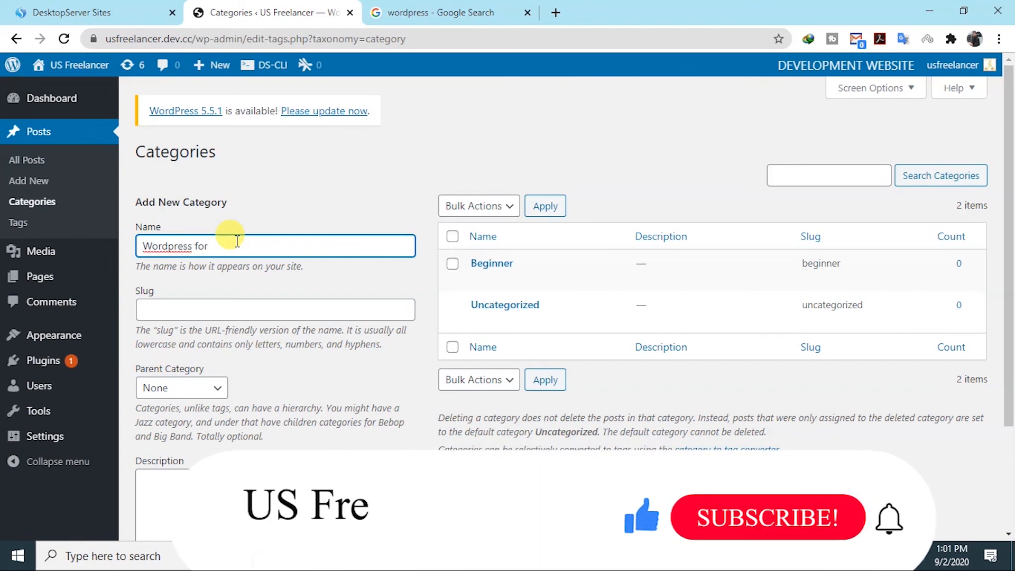
type(" Begi")
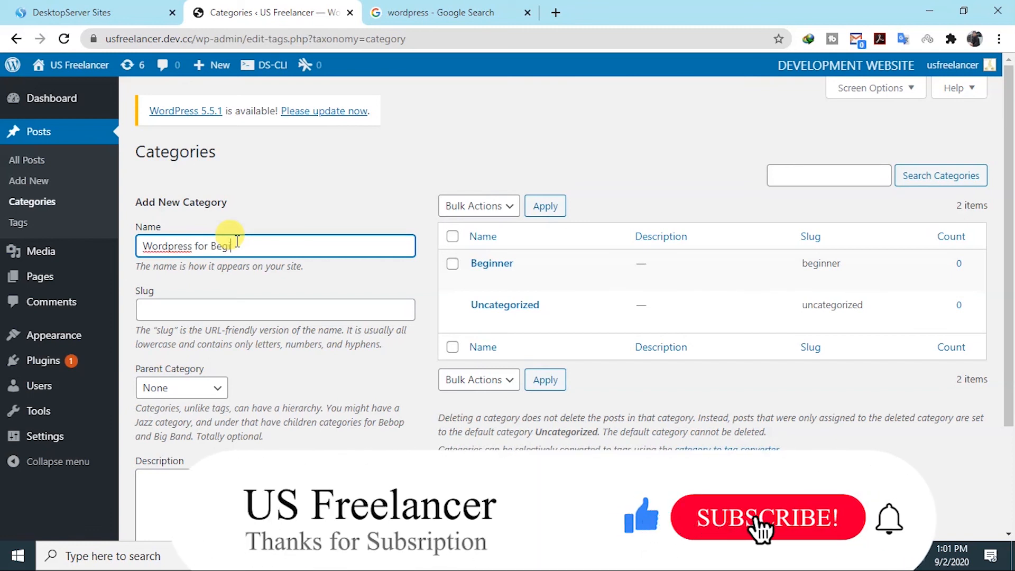
type("nners")
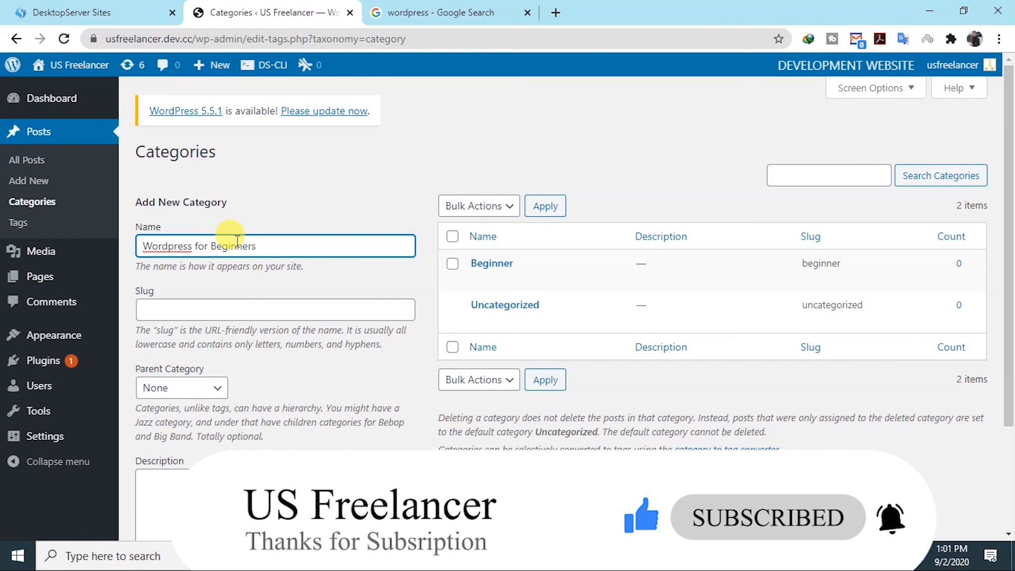
Copy the new category's name into its slug, so the slug reads "Wordpress for Beginners"
left_click_drag(265, 243, 109, 236)
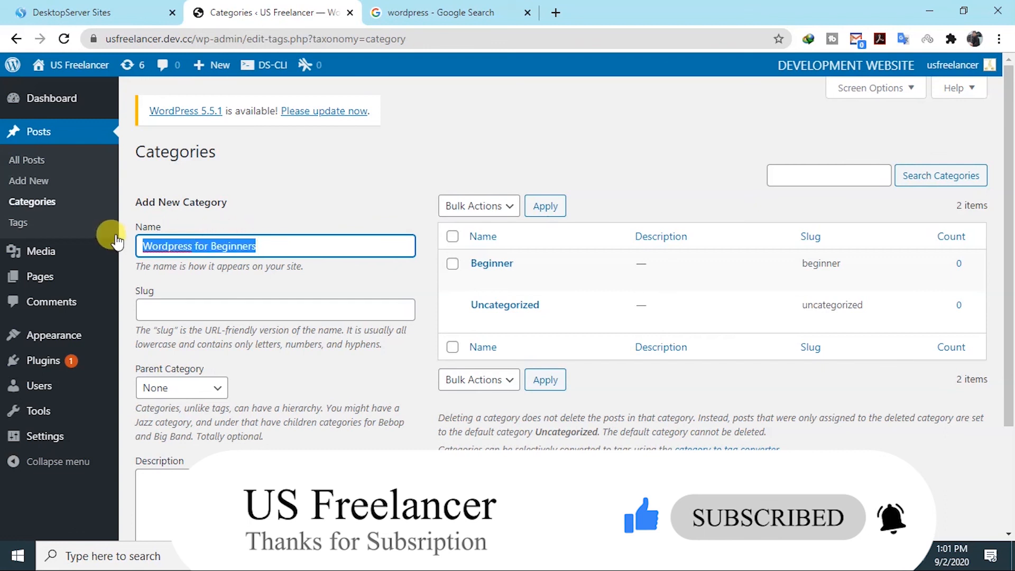
key("ctrl+c")
left_click(216, 309)
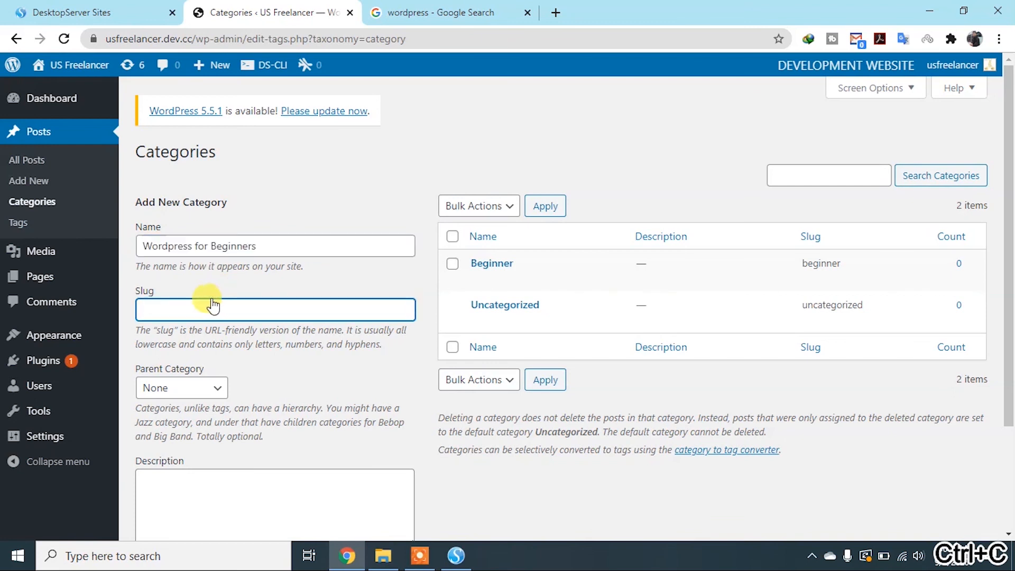
key("ctrl+b")
key("ctrl+v")
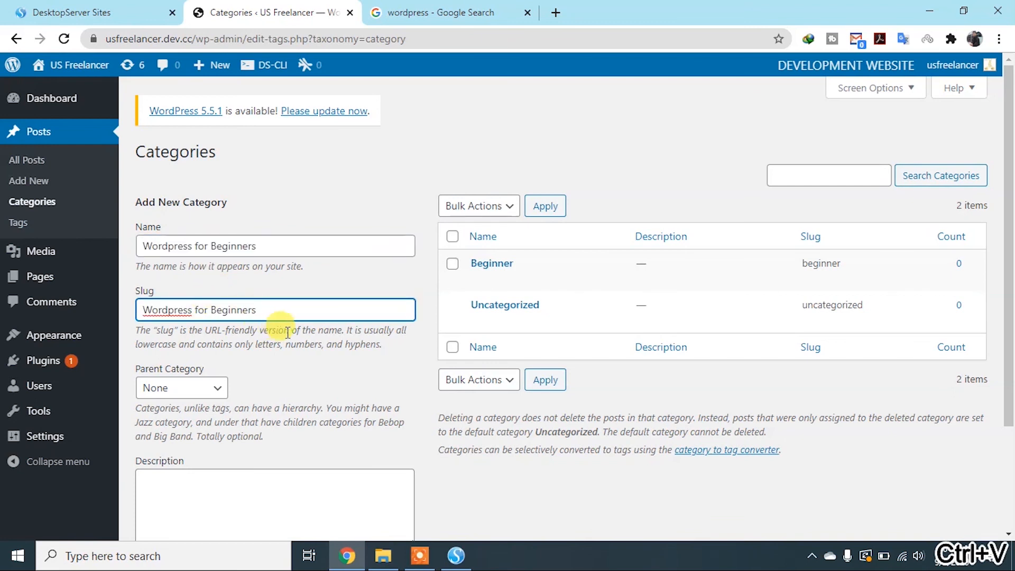
Keep the parent category at None, leave the description empty, and add the new category
scroll(193, 338, "down", 3)
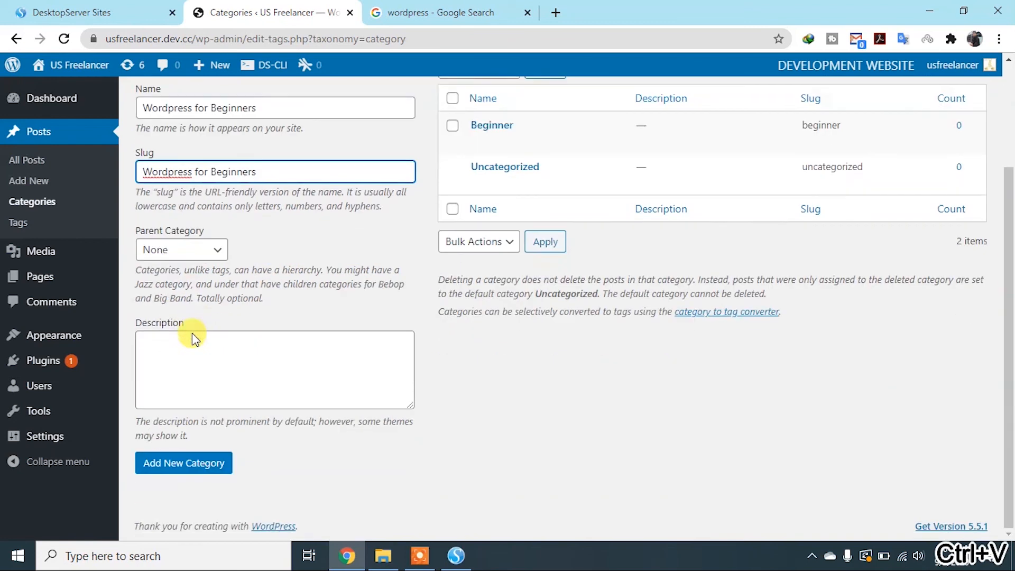
left_click(219, 251)
left_click(280, 373)
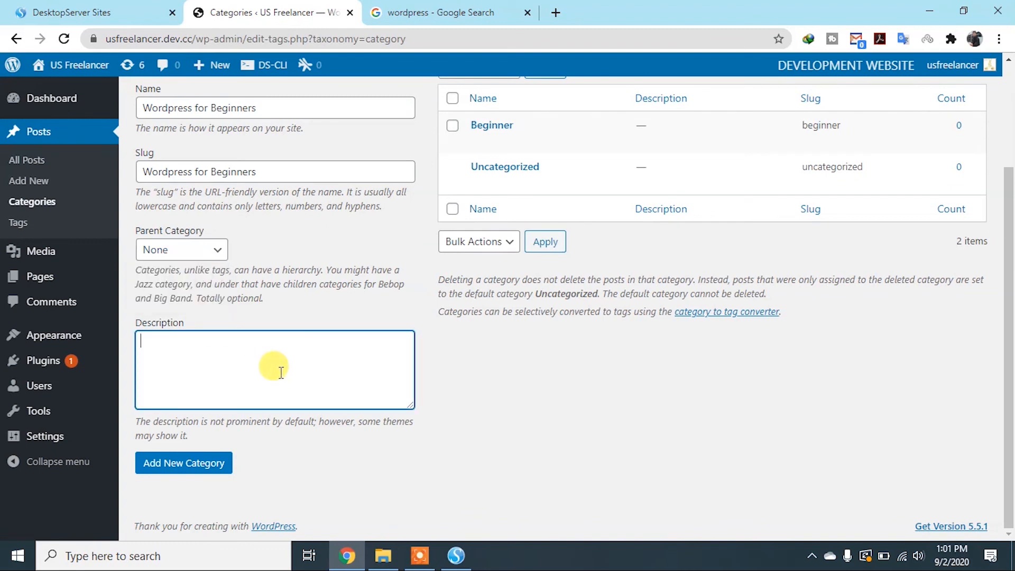
scroll(278, 369, "up", 1)
scroll(270, 369, "down", 1)
scroll(370, 151, "up", 2)
scroll(384, 135, "up", 1)
scroll(193, 383, "down", 3)
left_click(184, 474)
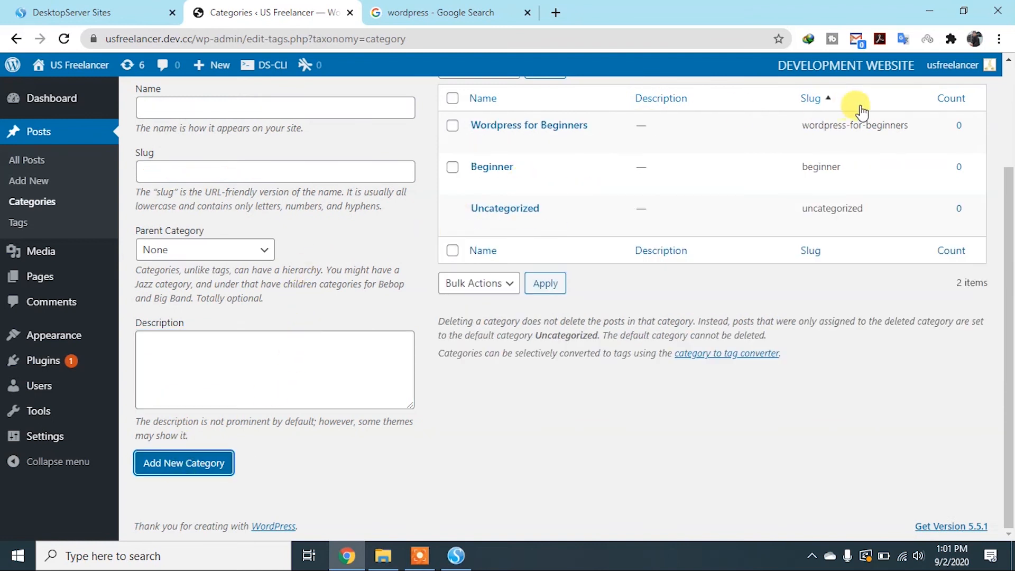
scroll(140, 197, "up", 3)
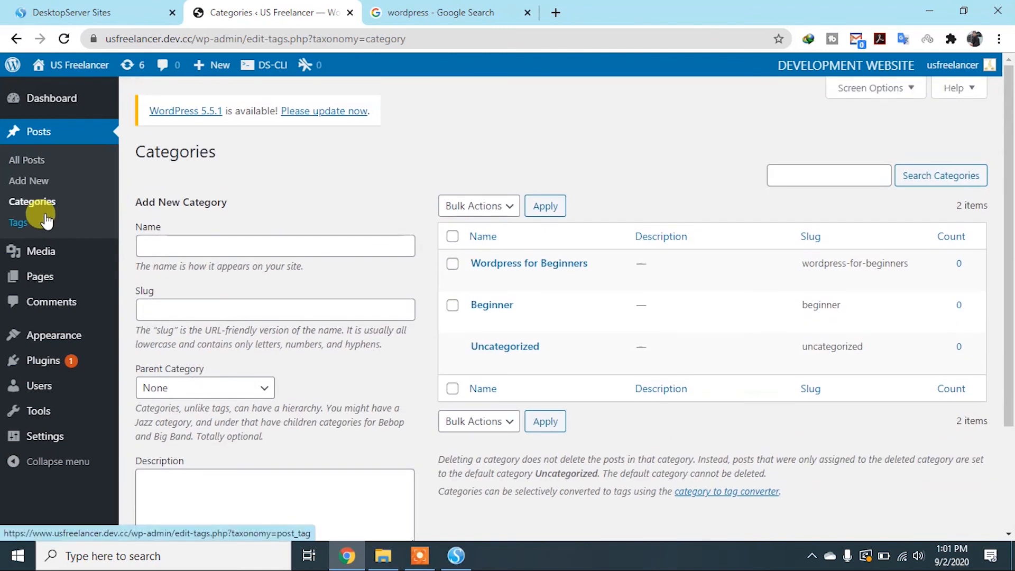
Open the post tags and look over the new tag form, the bulk actions and the tag list
left_click(20, 223)
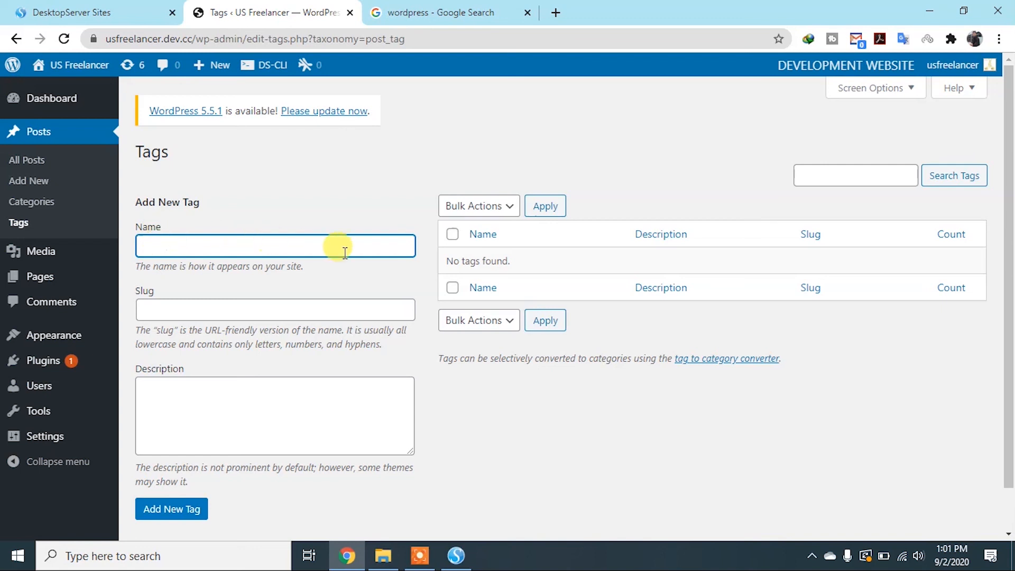
left_click(173, 317)
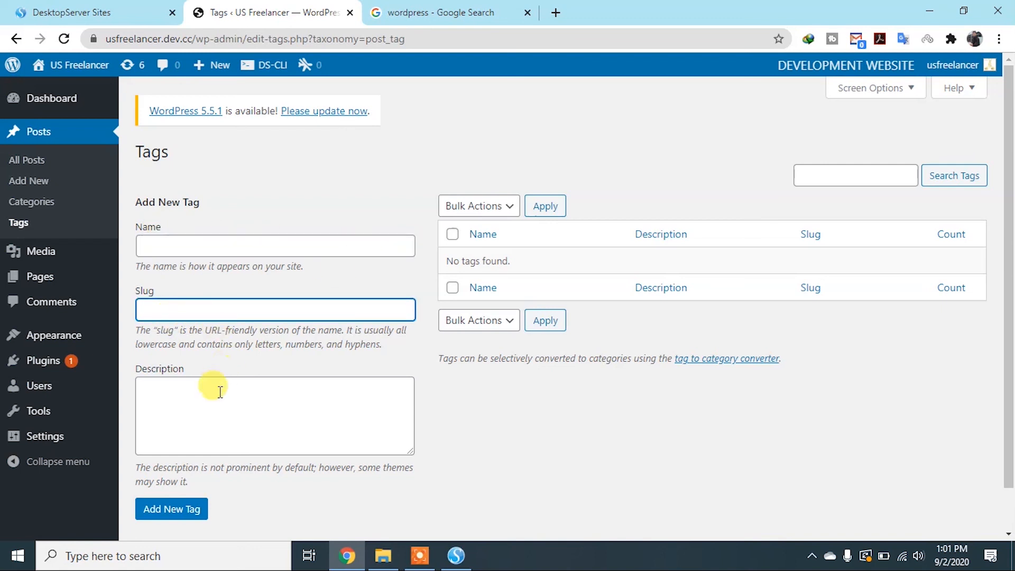
left_click(213, 408)
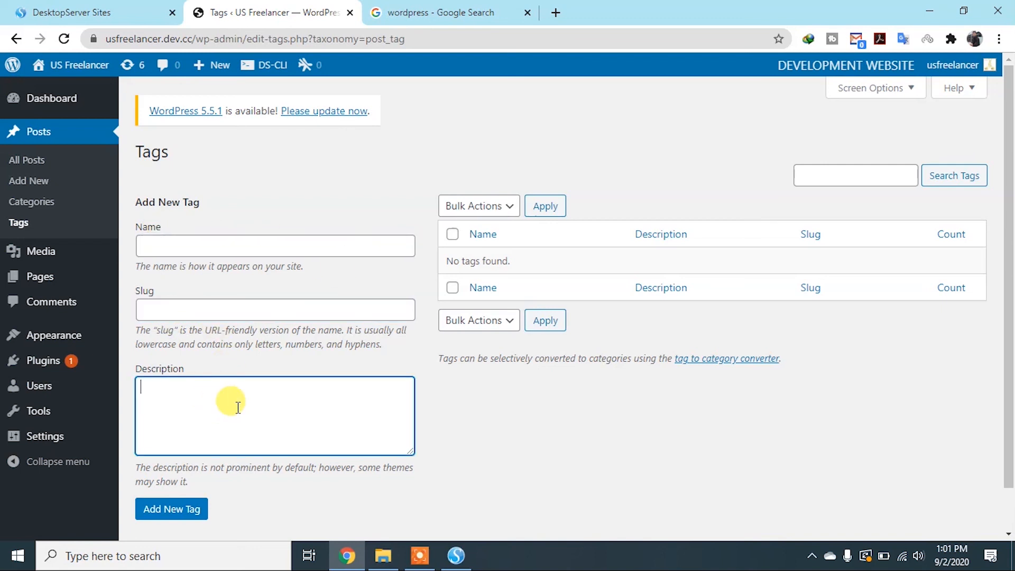
left_click(506, 326)
left_click(508, 329)
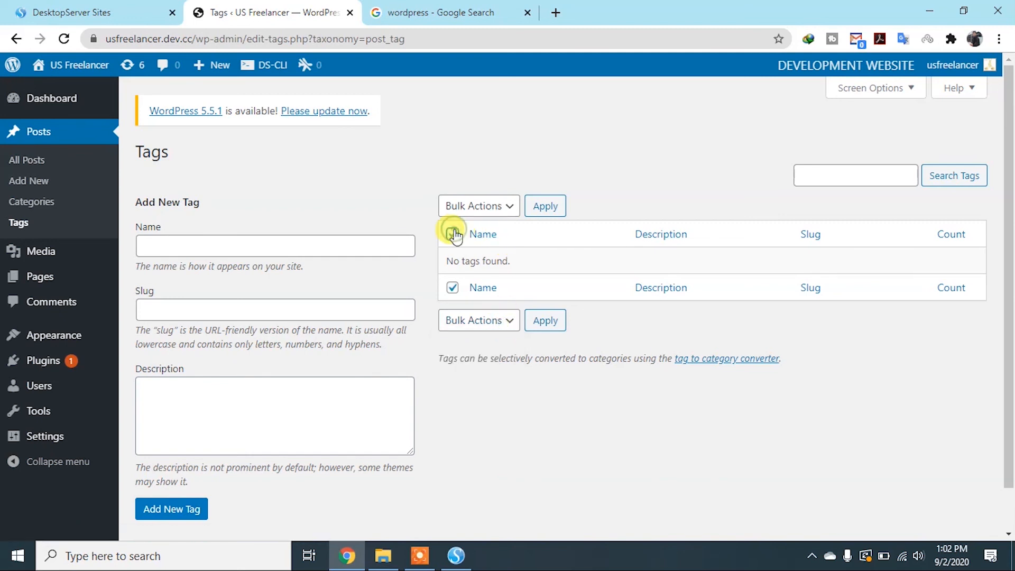
scroll(158, 508, "down", 1)
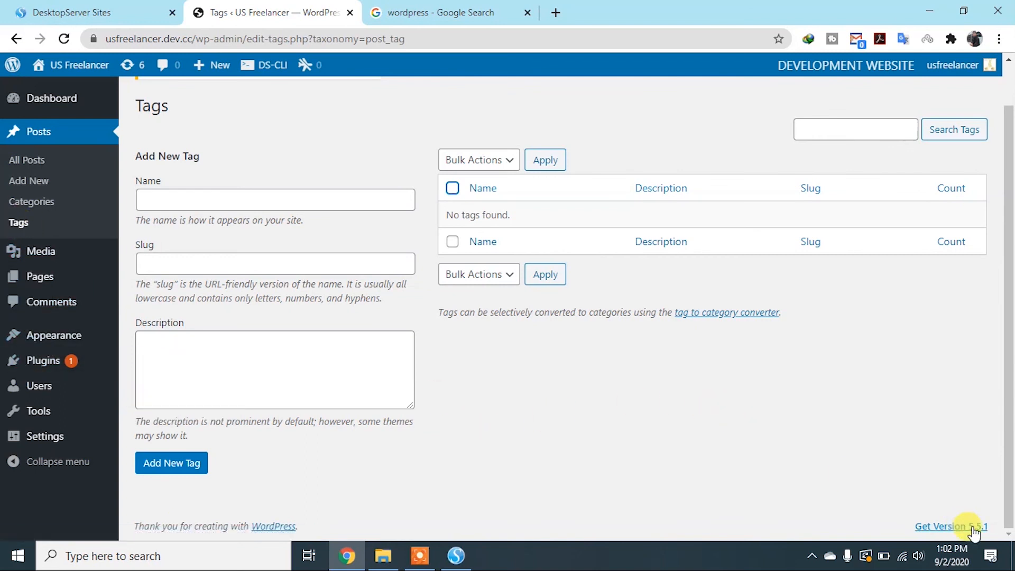
scroll(45, 151, "up", 1)
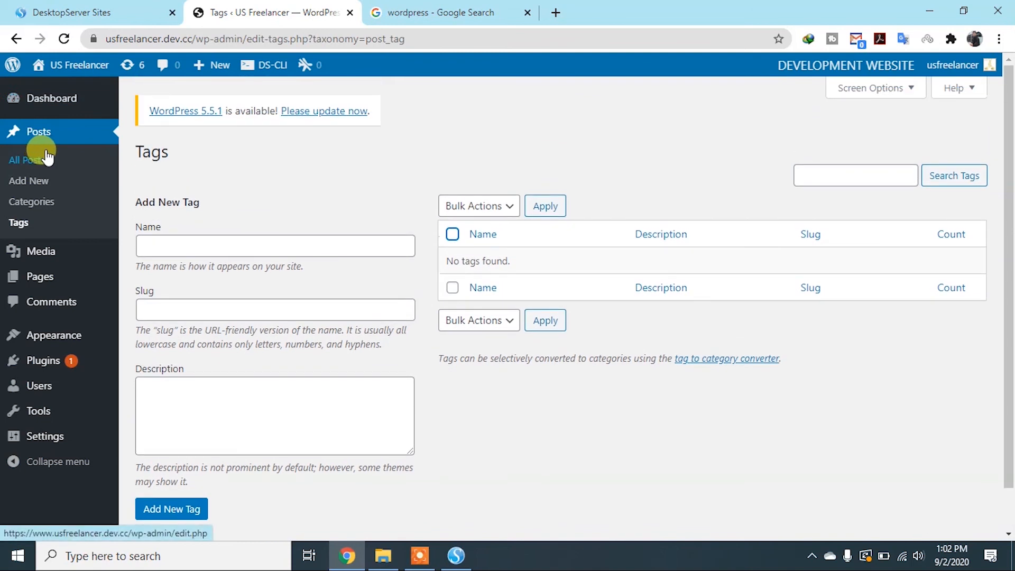